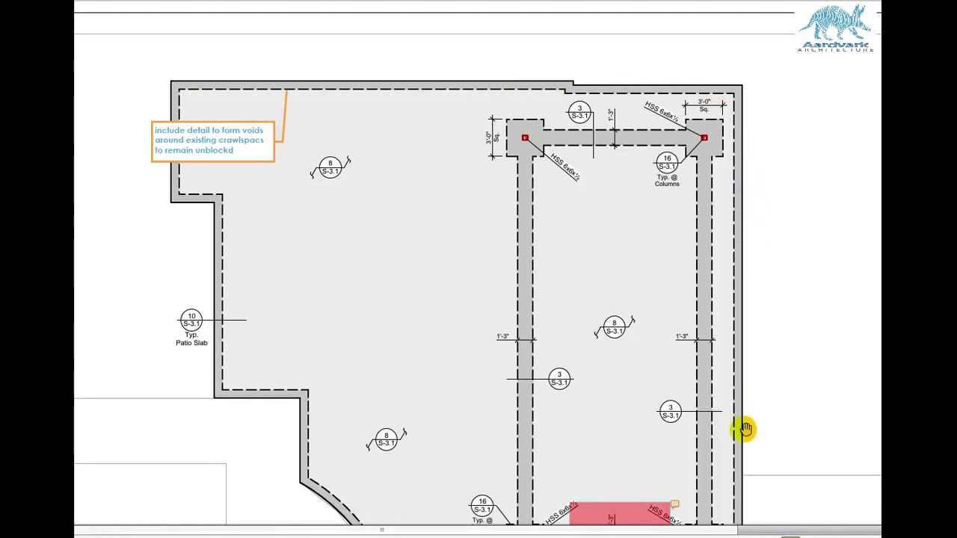
- Zoom and pan up the foundation sheet to finish reviewing its upper portion
scroll(801, 436, "down", 1)
scroll(801, 436, "down", 1)
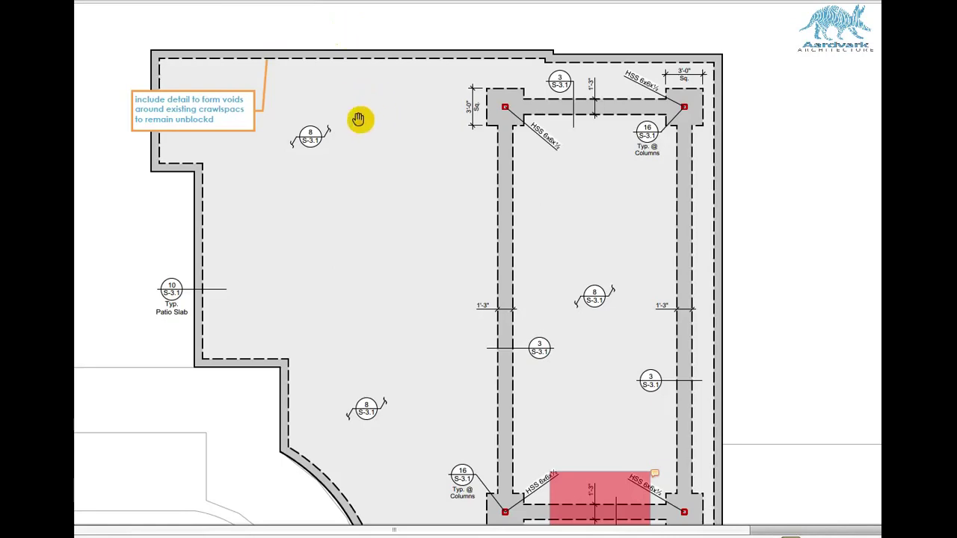
scroll(357, 122, "down", 3)
scroll(501, 422, "up", 2)
scroll(501, 427, "up", 1)
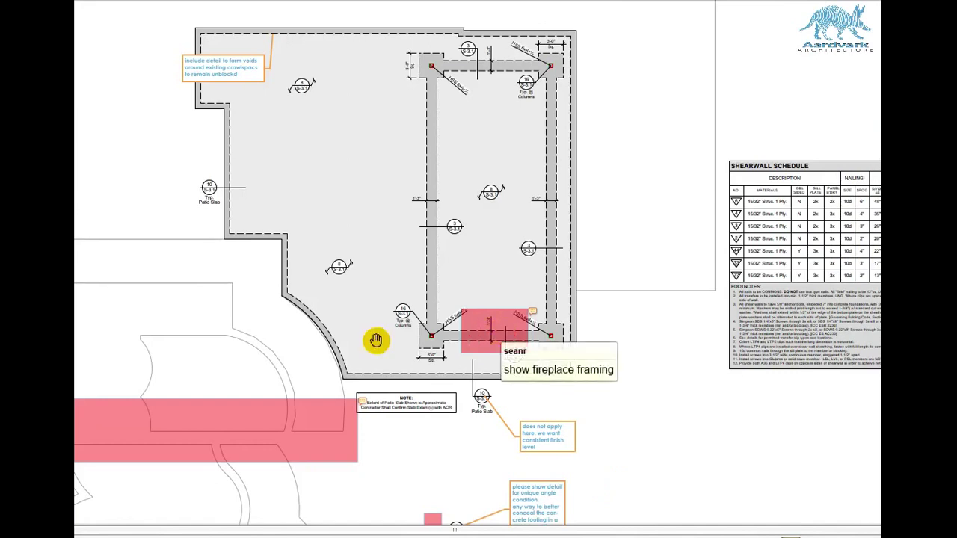
scroll(215, 363, "down", 2)
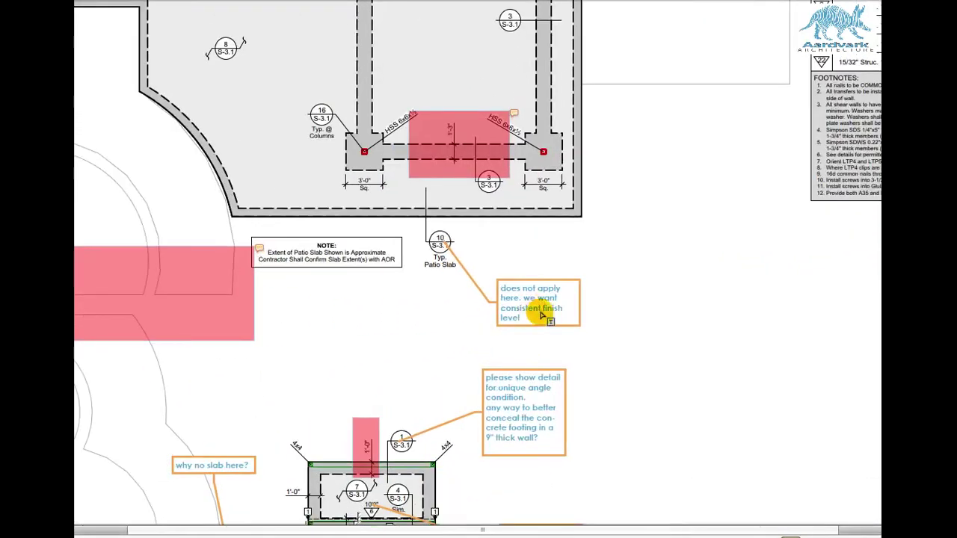
scroll(545, 309, "up", 2, "ctrl")
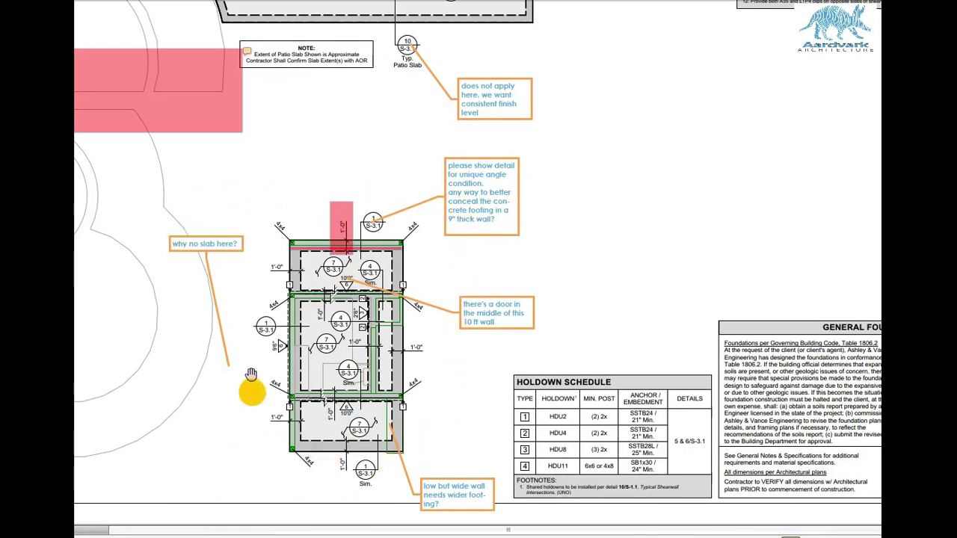
left_click_drag(285, 116, 246, 252)
scroll(304, 149, "down", 1)
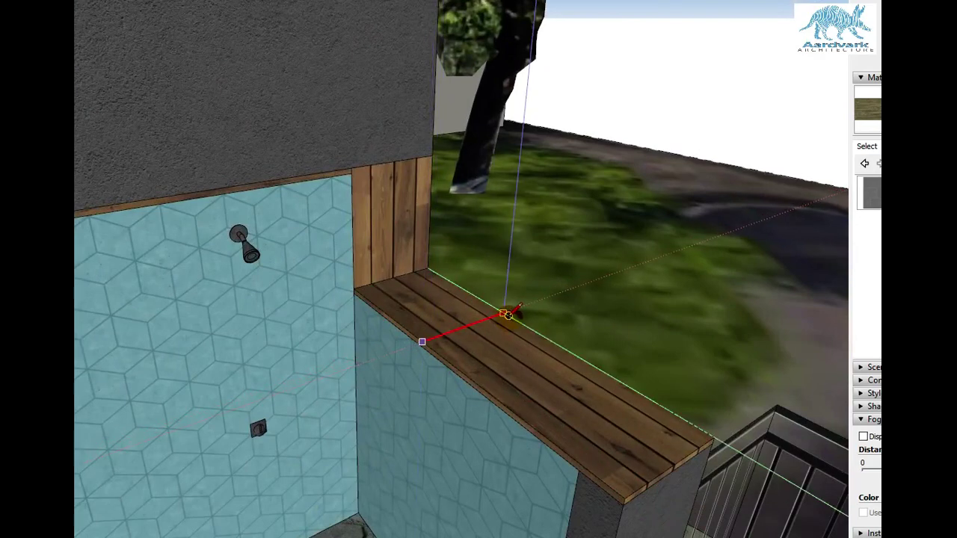
- Cancel the unfinished line started from the shower bench edge
key("Escape")
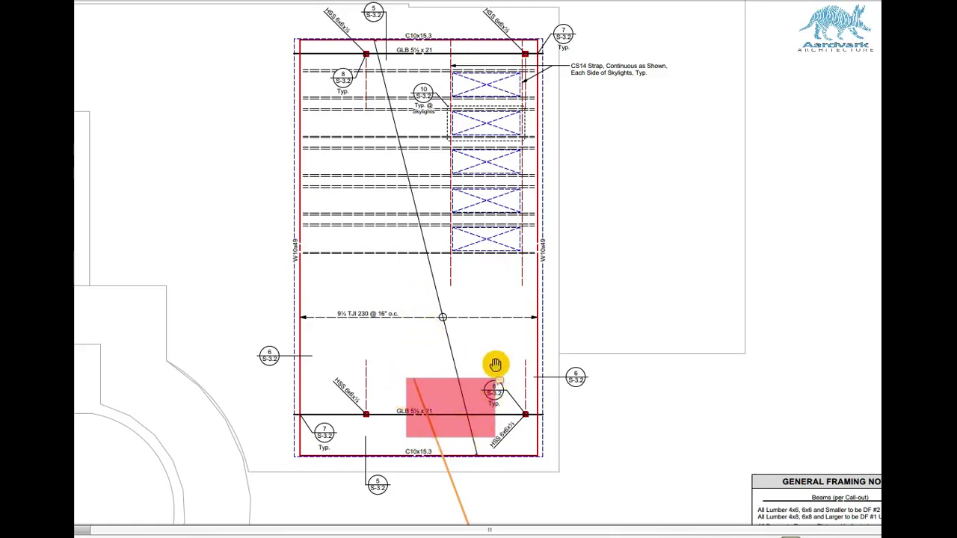
- Review the comment notes and the GLB 5½ x 21 beam under the fireplace markup, then switch to SketchUp
left_click_drag(609, 451, 598, 325)
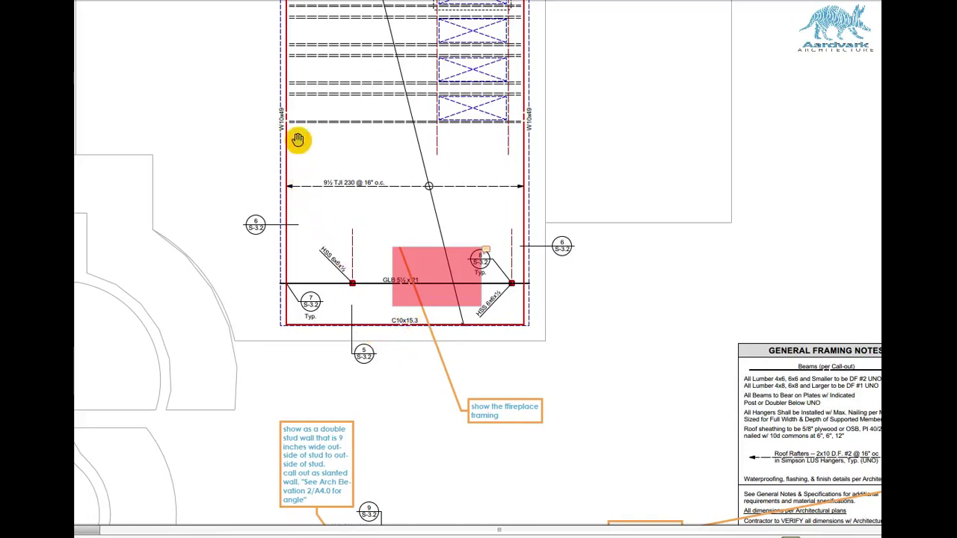
scroll(285, 111, "up", 5)
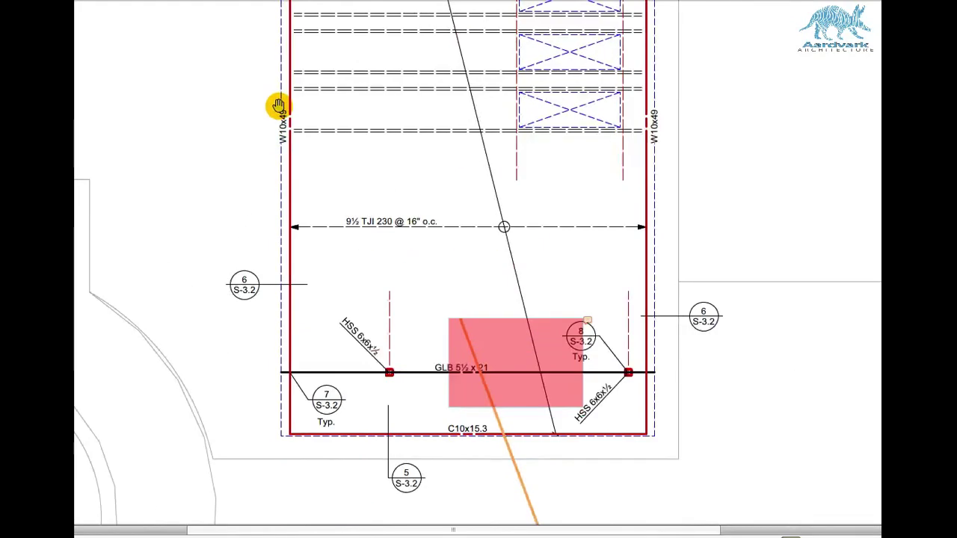
scroll(285, 127, "down", 3)
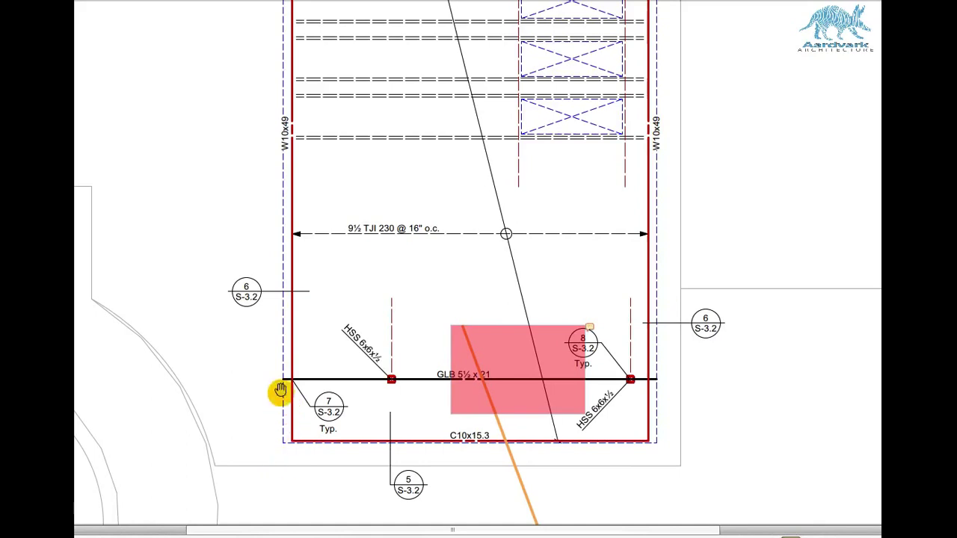
scroll(287, 450, "up", 2)
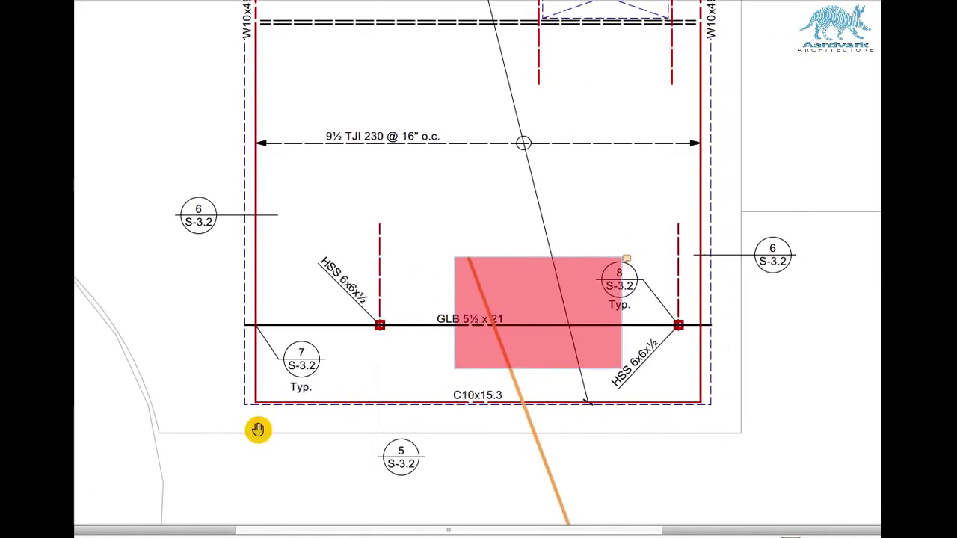
scroll(277, 425, "up", 1)
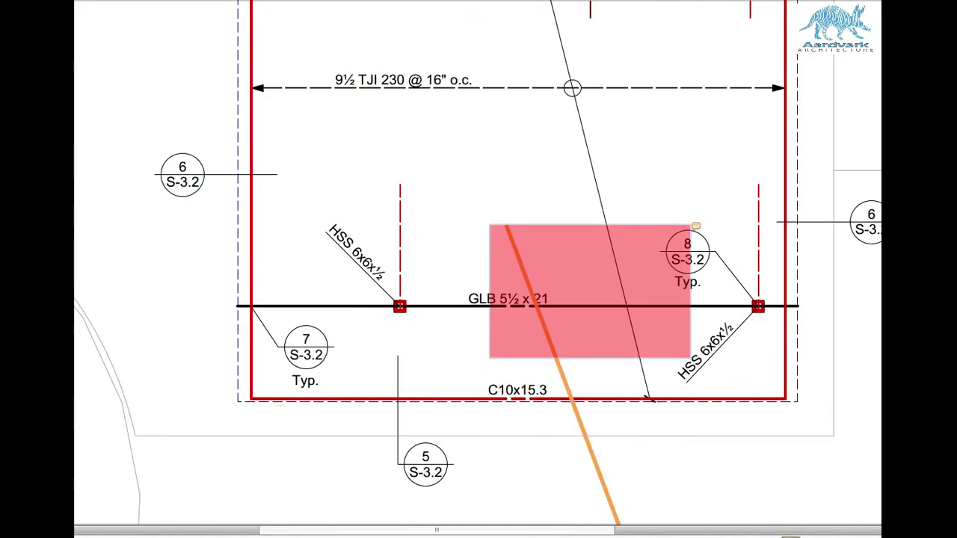
left_click(321, 527)
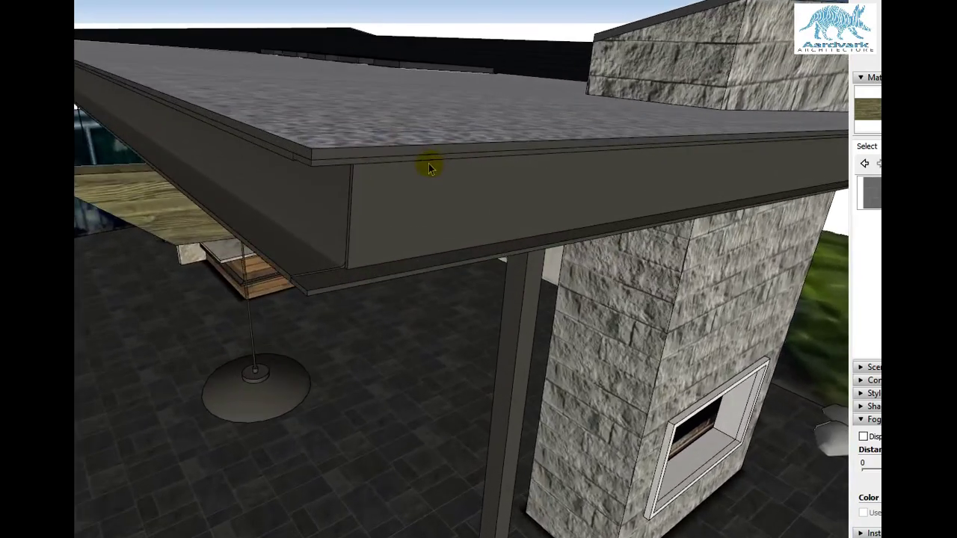
- Open the gutter component and push its end face back to the roof corner
mouse_move(427, 162)
middle_mouse_down()
mouse_move(401, 145)
mouse_move(370, 158)
mouse_move(396, 123)
middle_mouse_up()
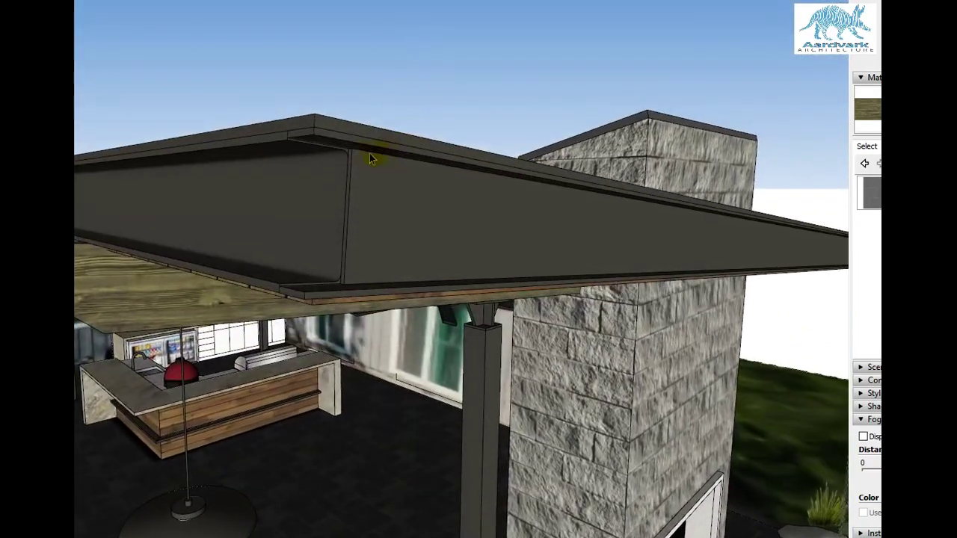
middle_click_drag(363, 153, 278, 128)
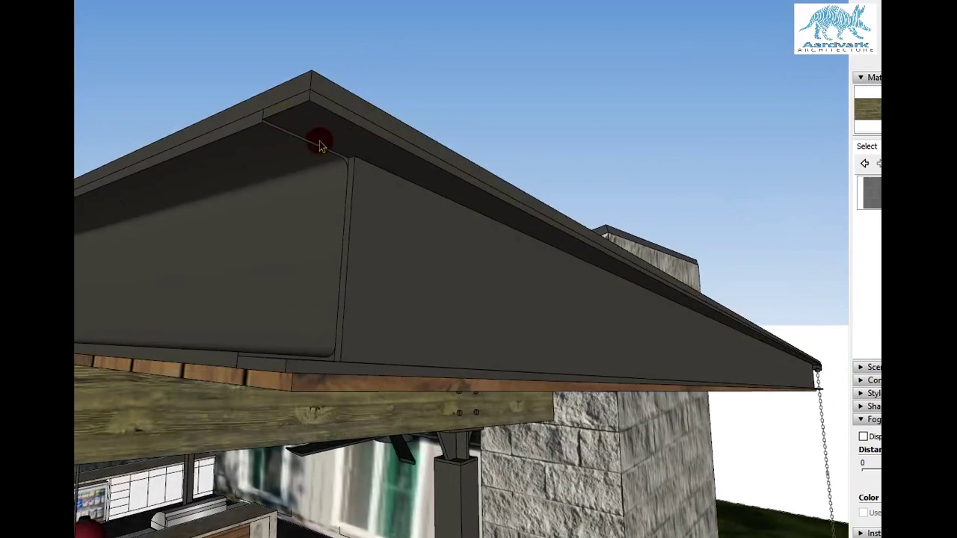
scroll(320, 143, "up", 2)
left_click(320, 142)
double_click(310, 120)
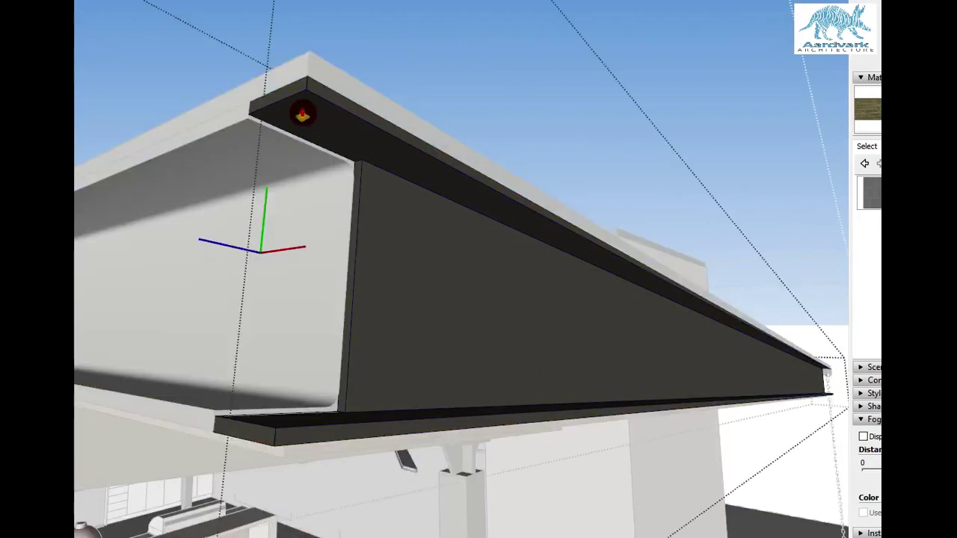
left_click_drag(286, 95, 365, 186)
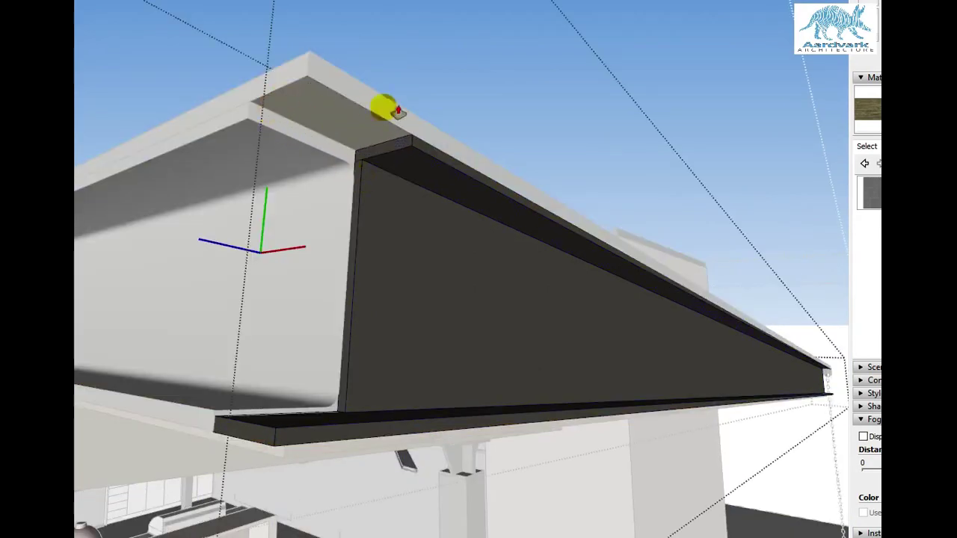
middle_click_drag(310, 112, 395, 202)
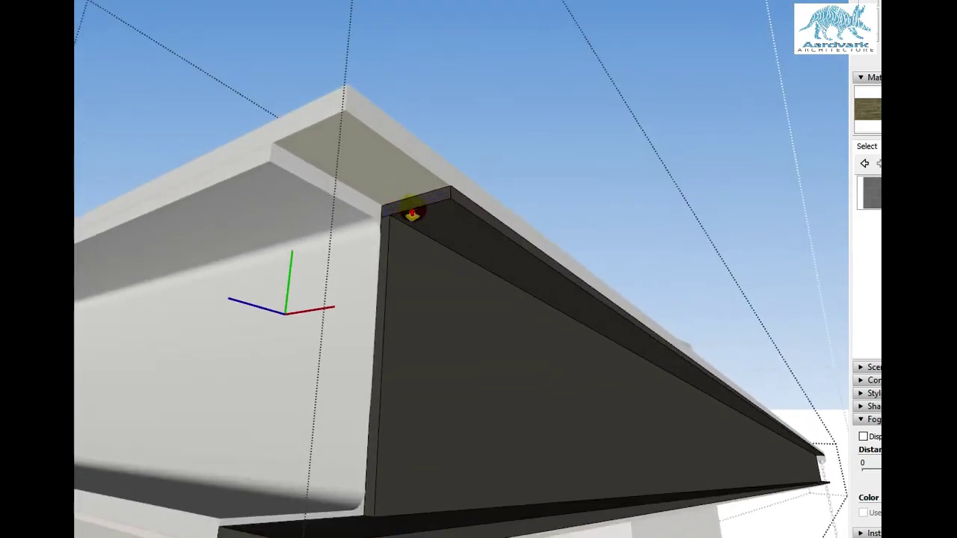
left_click_drag(412, 213, 264, 169)
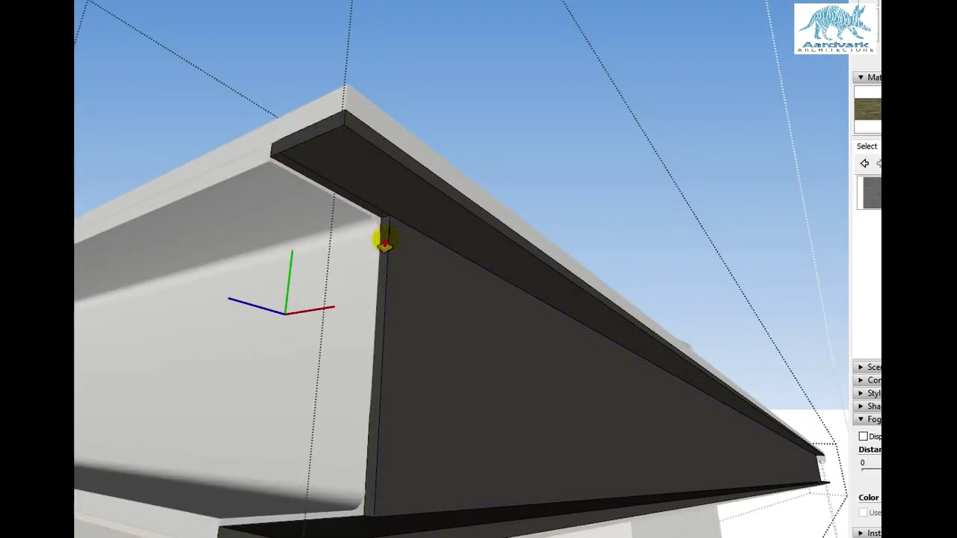
- Make the beam web flush with the beam edge and trim both flange ends back to the web
left_click_drag(379, 240, 323, 133)
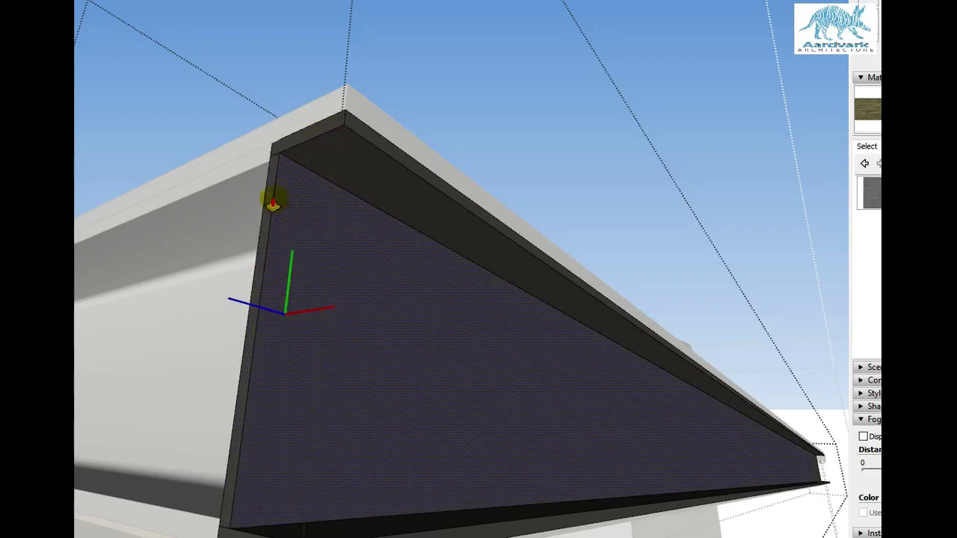
left_click_drag(270, 201, 367, 231)
middle_click_drag(367, 231, 394, 301)
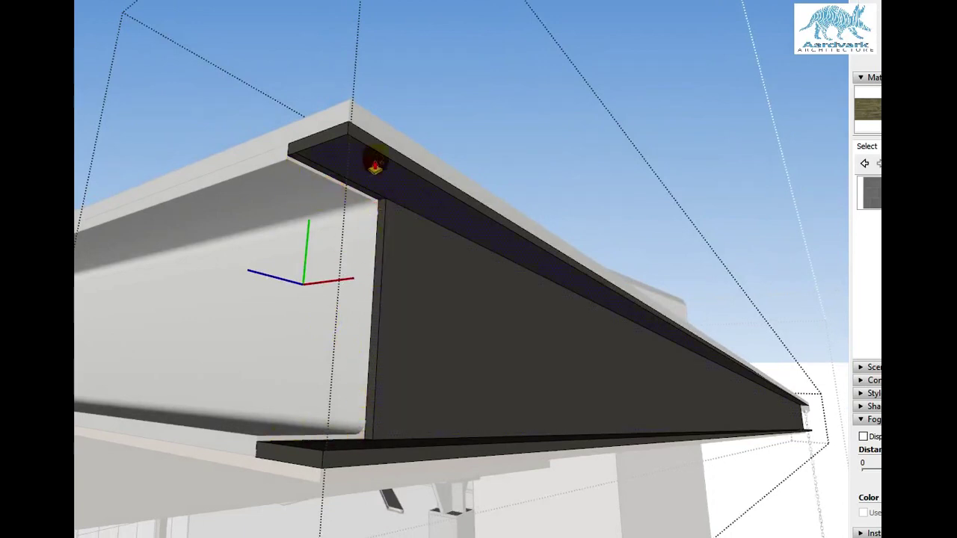
left_click_drag(330, 160, 376, 236)
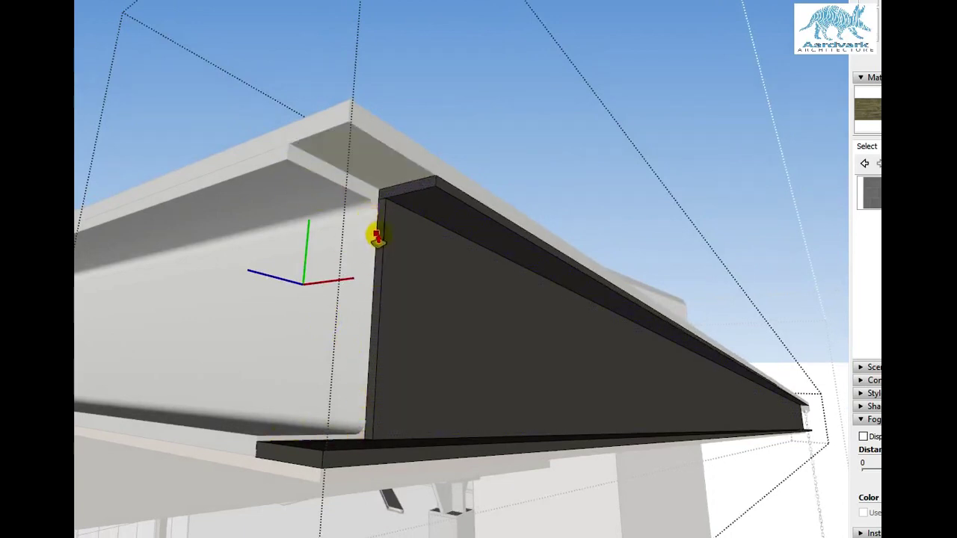
left_click_drag(311, 461, 372, 422)
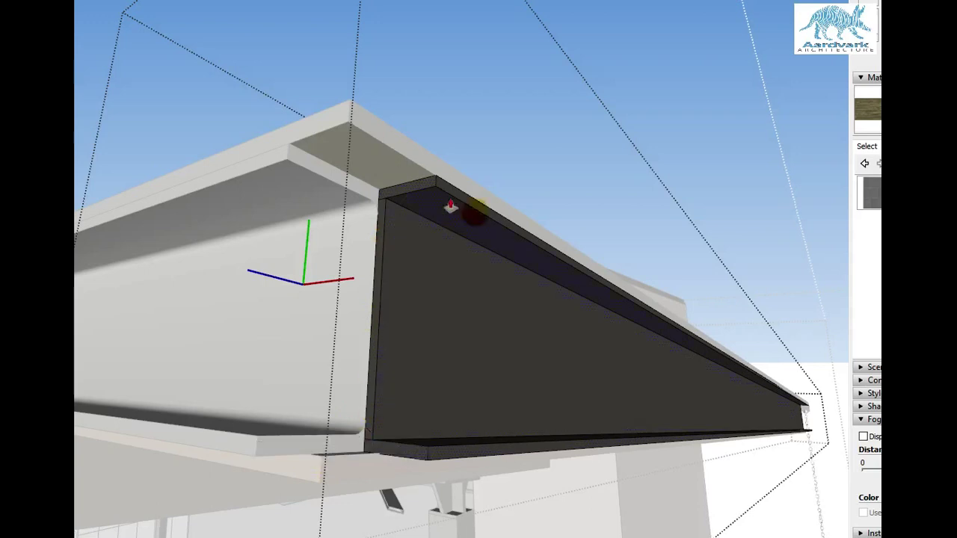
scroll(430, 195, "up", 3)
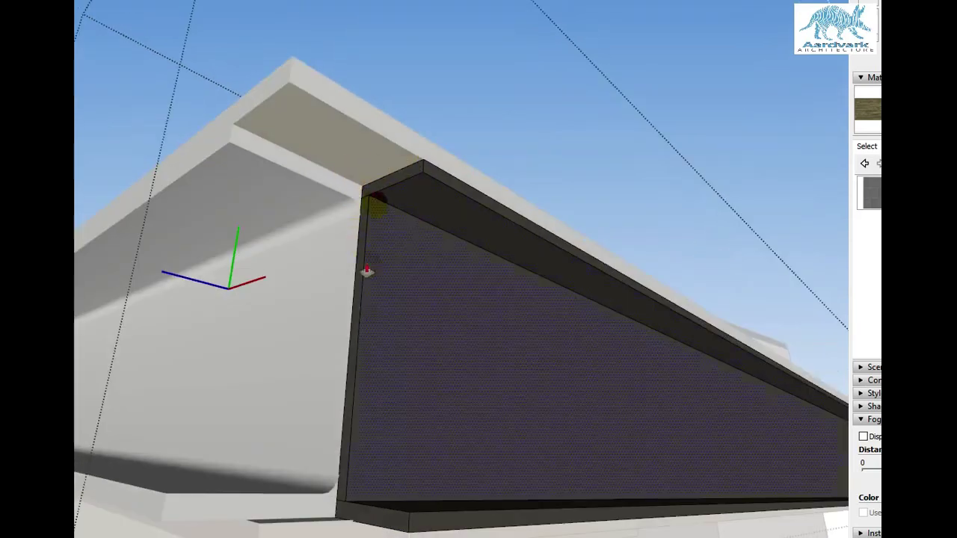
scroll(356, 352, "down", 2)
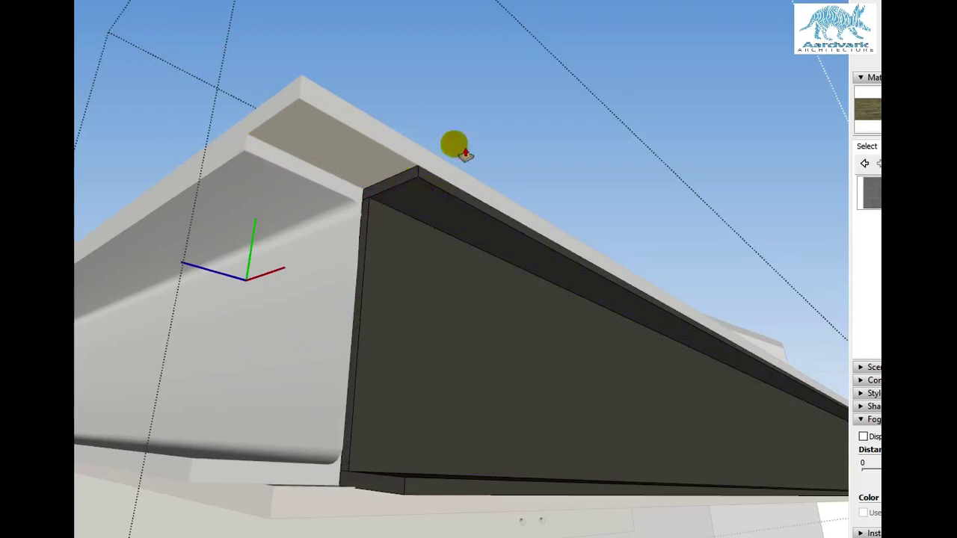
- Close the gap above the steel beam with a face and push/pull it into a filler plate
middle_click_drag(331, 229, 316, 188)
scroll(316, 191, "up", 2)
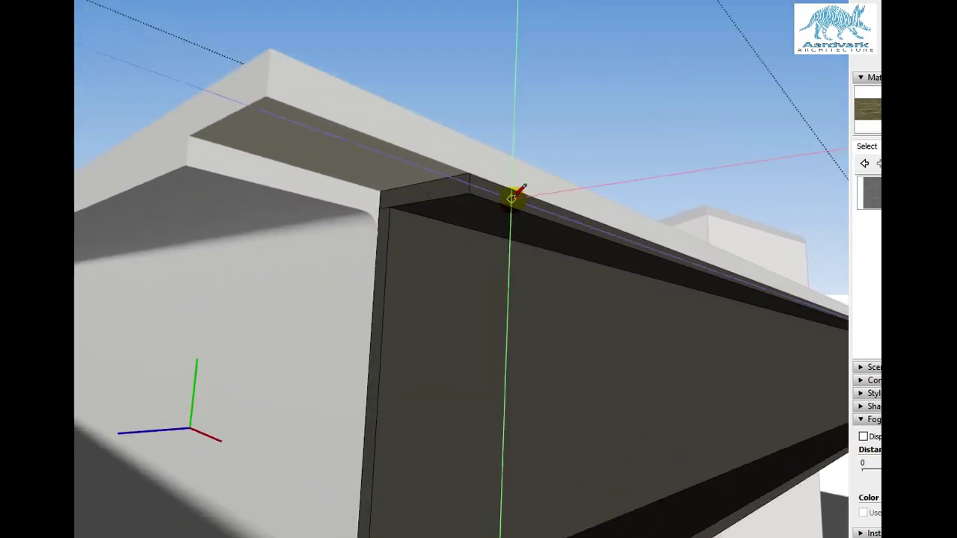
left_click(426, 200)
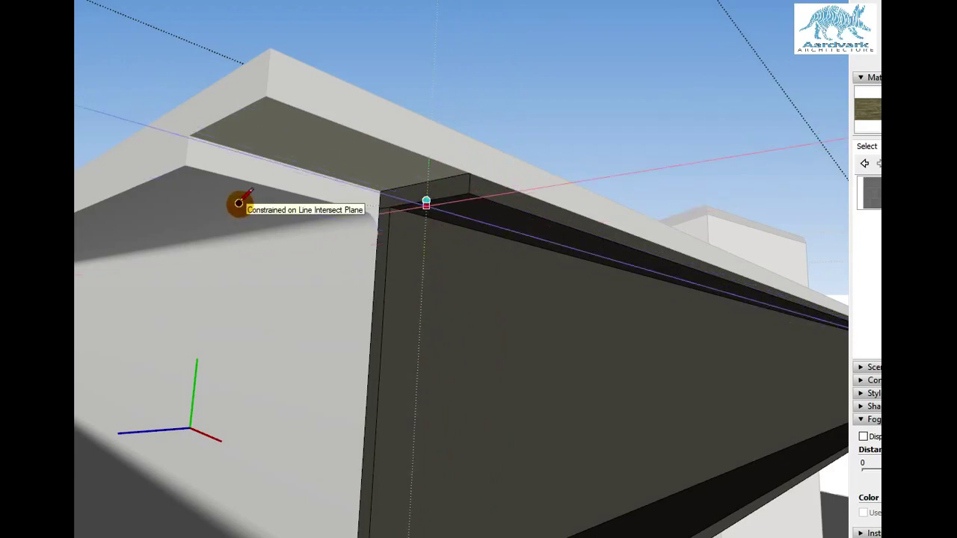
left_click(238, 202)
key("space")
scroll(443, 207, "down", 2)
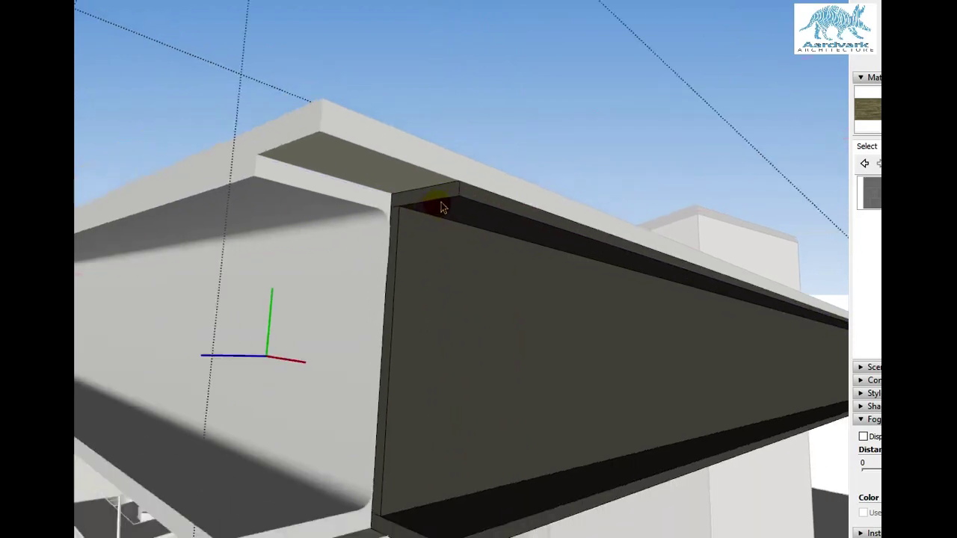
mouse_move(443, 207)
middle_mouse_down()
mouse_move(434, 197)
mouse_move(430, 210)
middle_mouse_up()
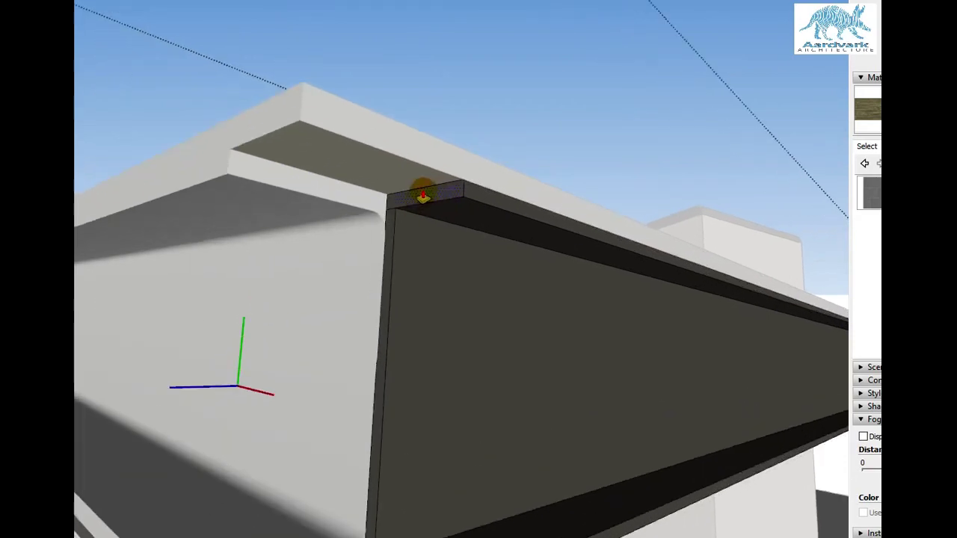
middle_click_drag(344, 177, 314, 127)
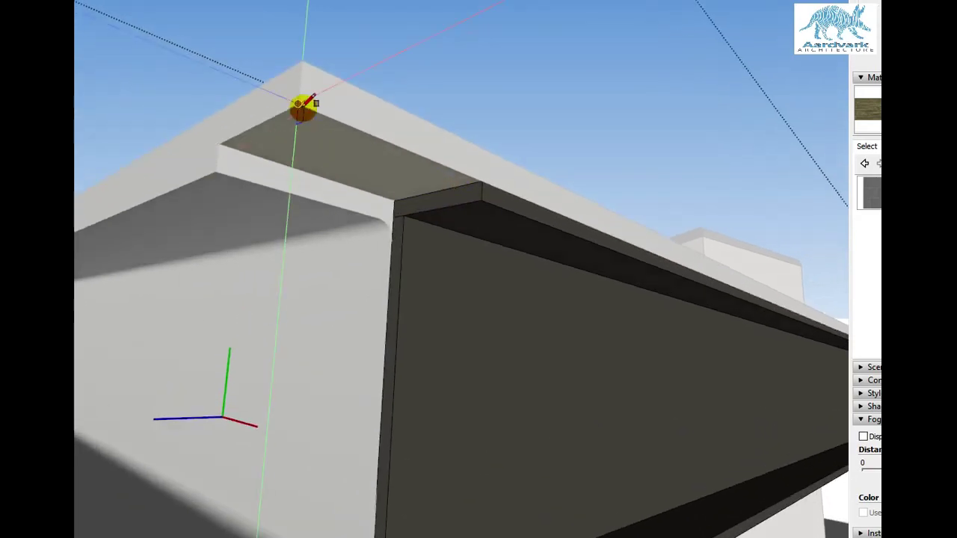
left_click(394, 200)
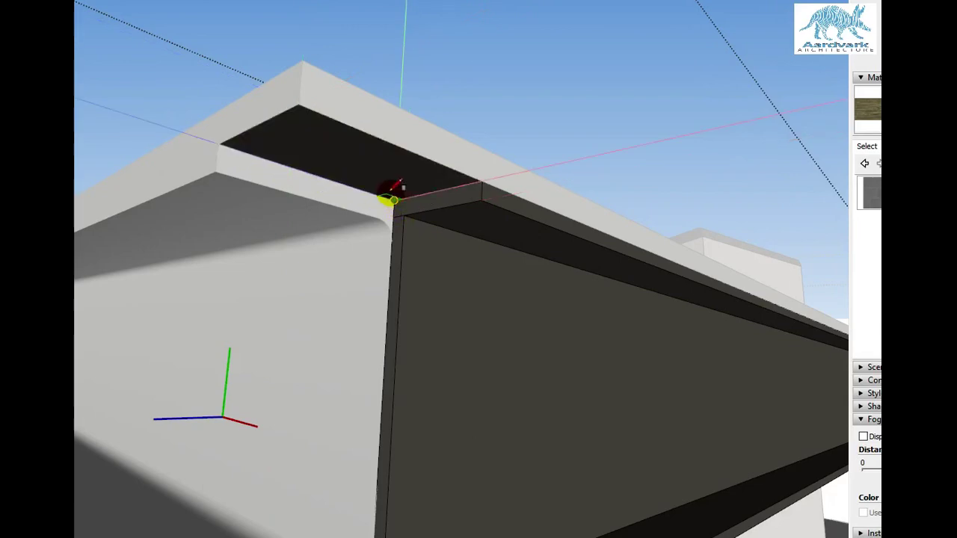
middle_click_drag(441, 183, 427, 182)
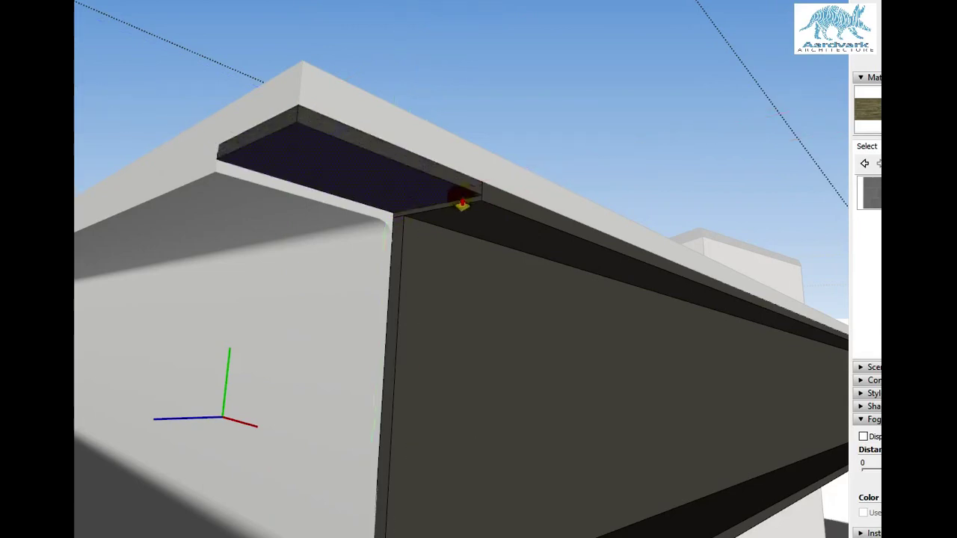
middle_click_drag(483, 203, 364, 90)
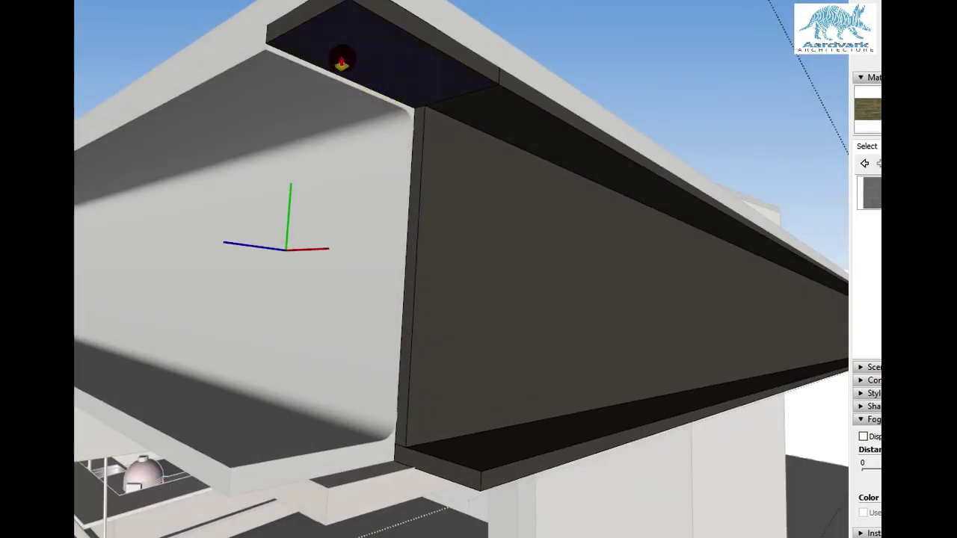
left_click(452, 141)
- Close the gap under the beam and extrude it into a filler plate of equal depth
middle_click_drag(452, 140, 538, 107)
middle_click_drag(493, 212, 461, 438)
scroll(456, 387, "up", 6)
key("l")
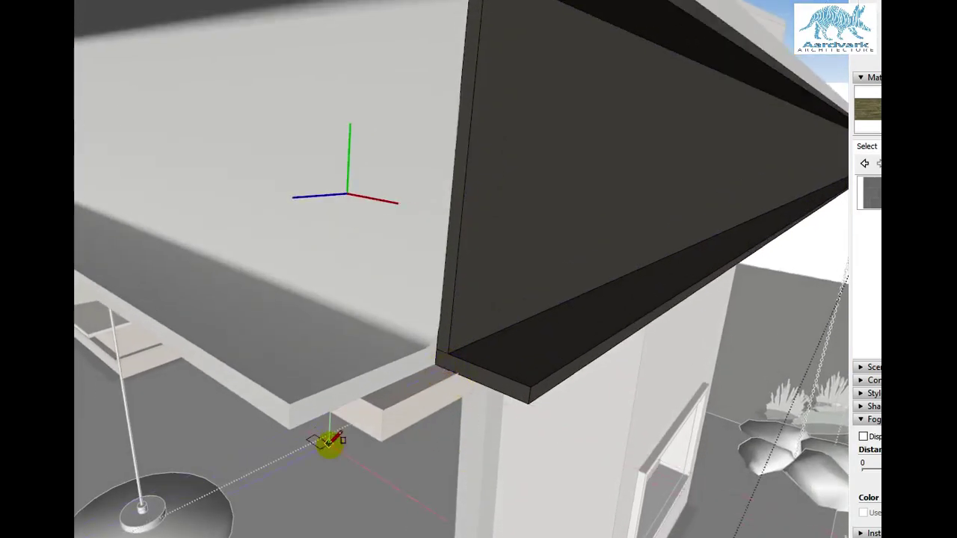
left_click(530, 401)
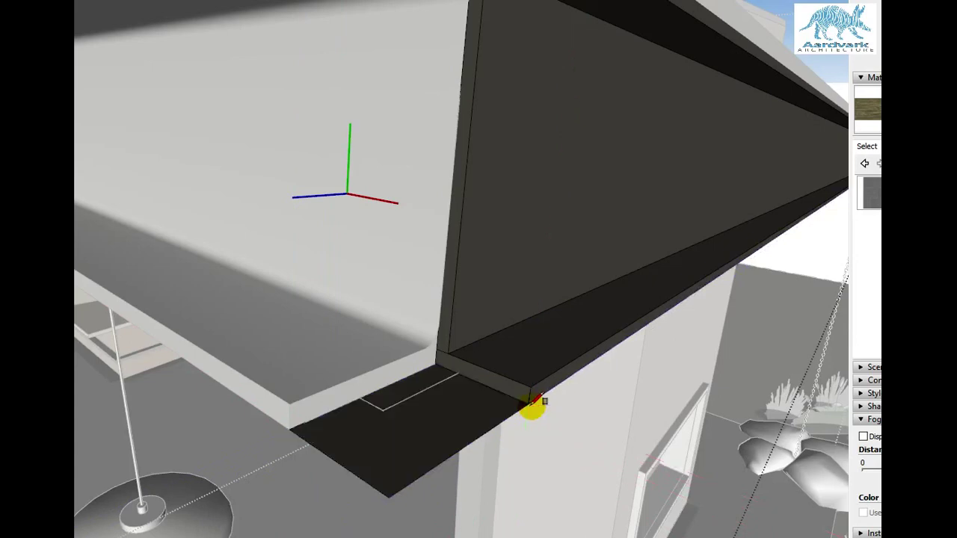
scroll(518, 406, "up", 2)
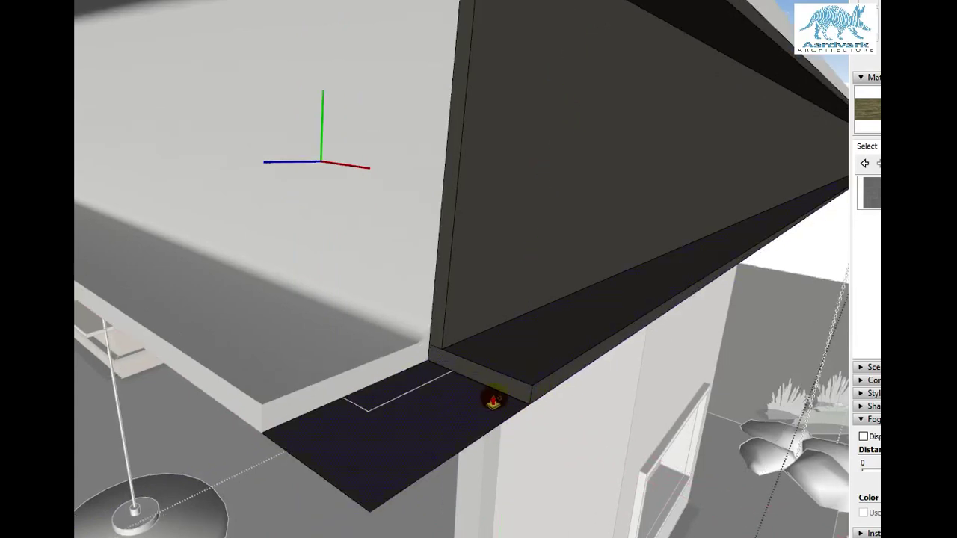
double_click(493, 402)
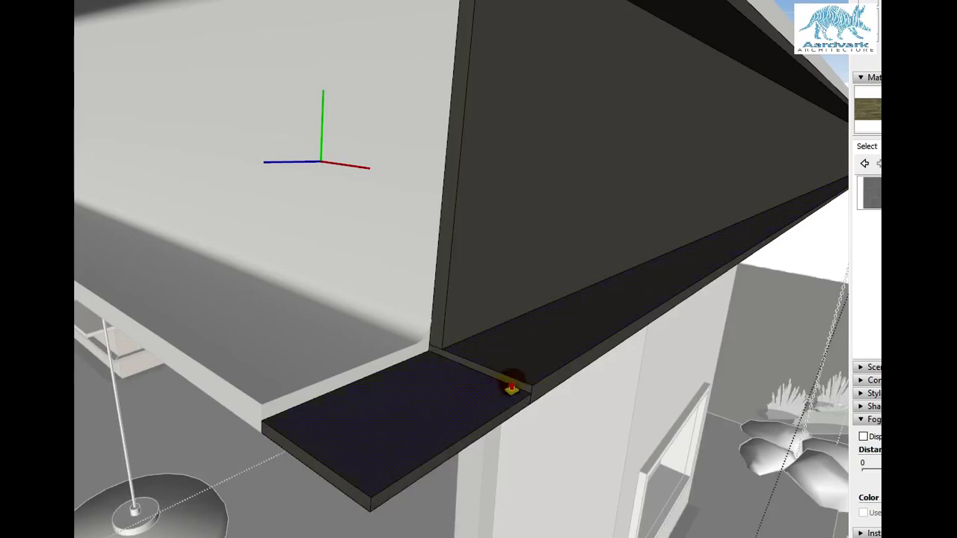
- Orbit around the beam to check both filler plates from below
middle_click_drag(529, 381, 562, 273)
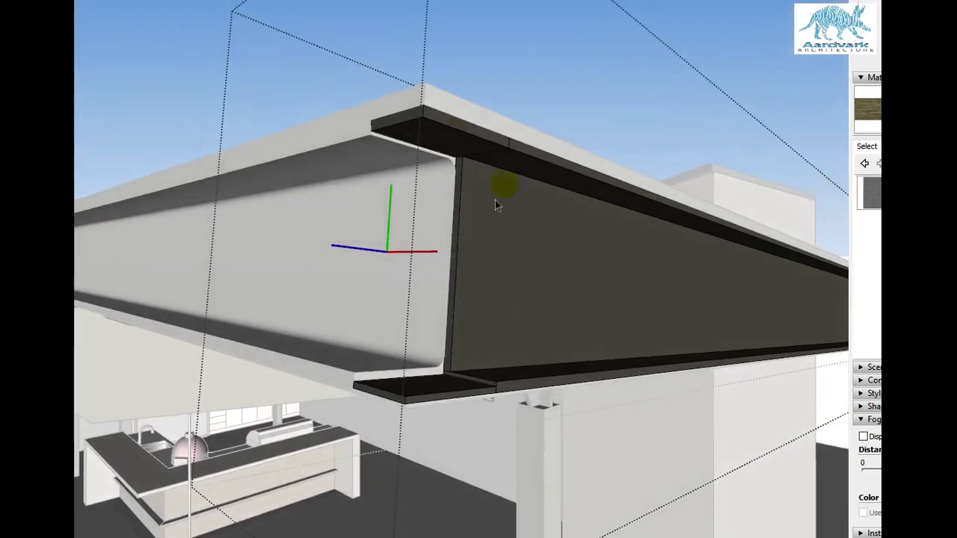
scroll(480, 370, "down", 2)
scroll(466, 391, "up", 2)
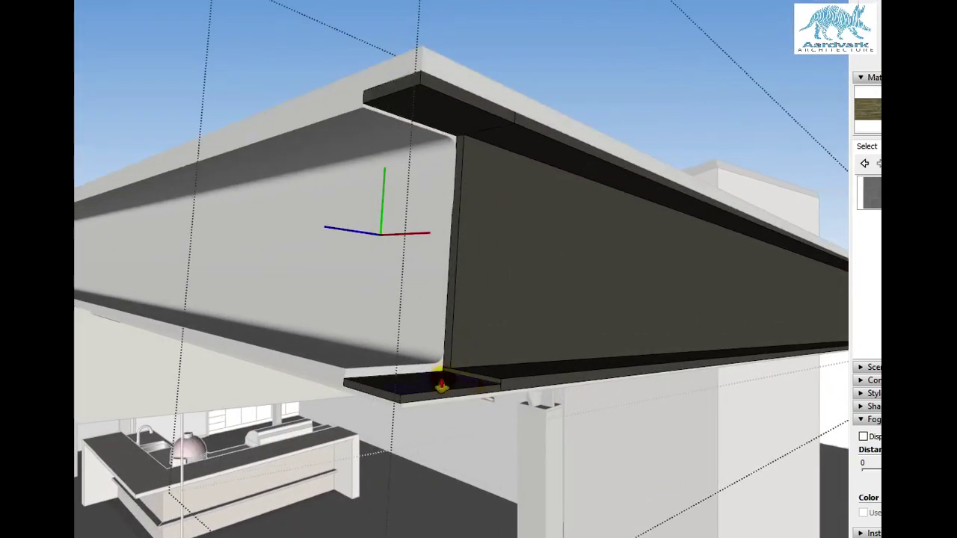
middle_click_drag(525, 374, 481, 236)
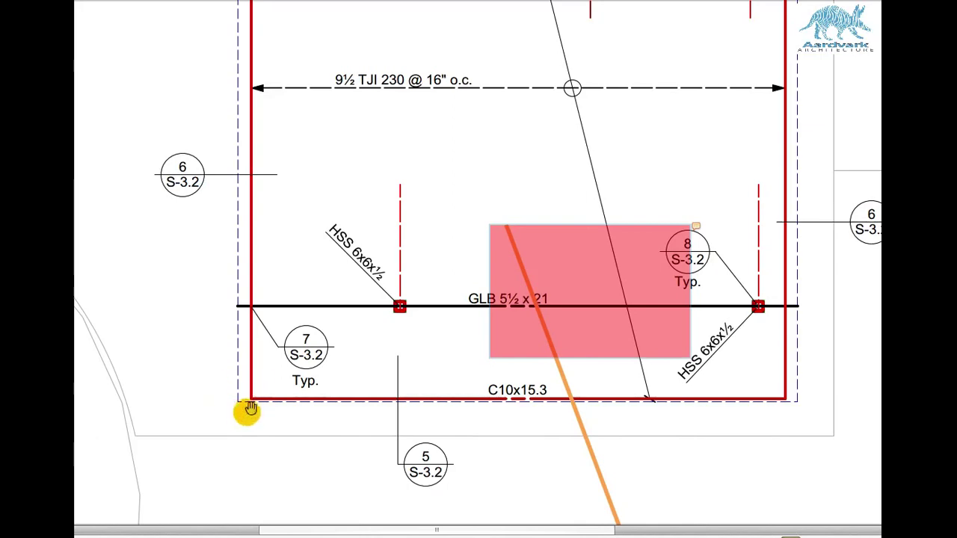
- Zoom through the framing notes and the Wall Schedule on the sheet
scroll(249, 404, "down", 5)
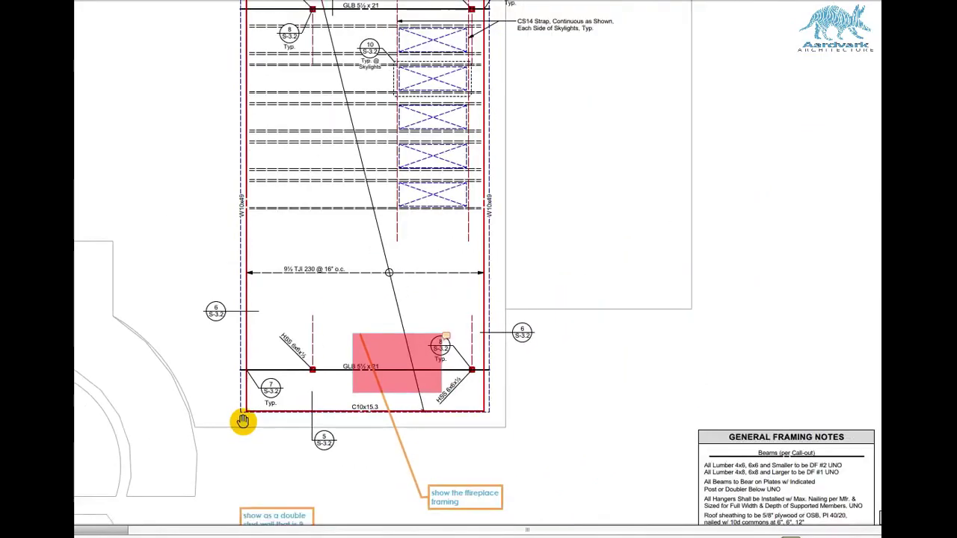
scroll(372, 299, "up", 5)
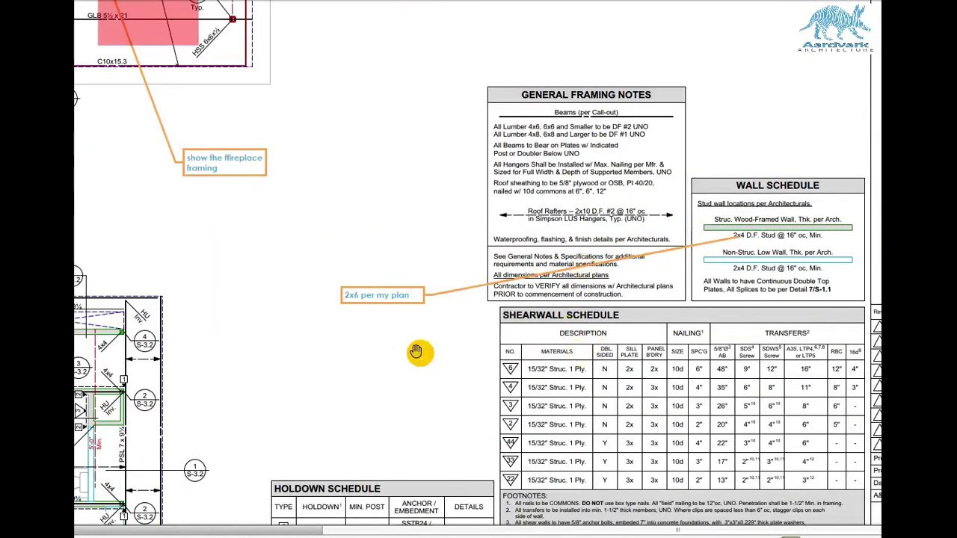
scroll(412, 348, "up", 3)
scroll(532, 252, "down", 4)
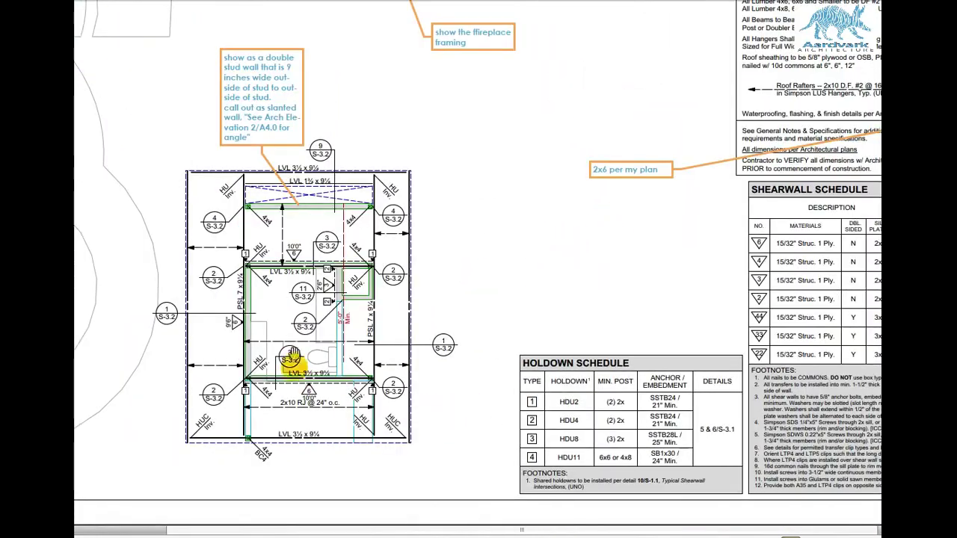
scroll(293, 331, "up", 3)
scroll(234, 242, "up", 1)
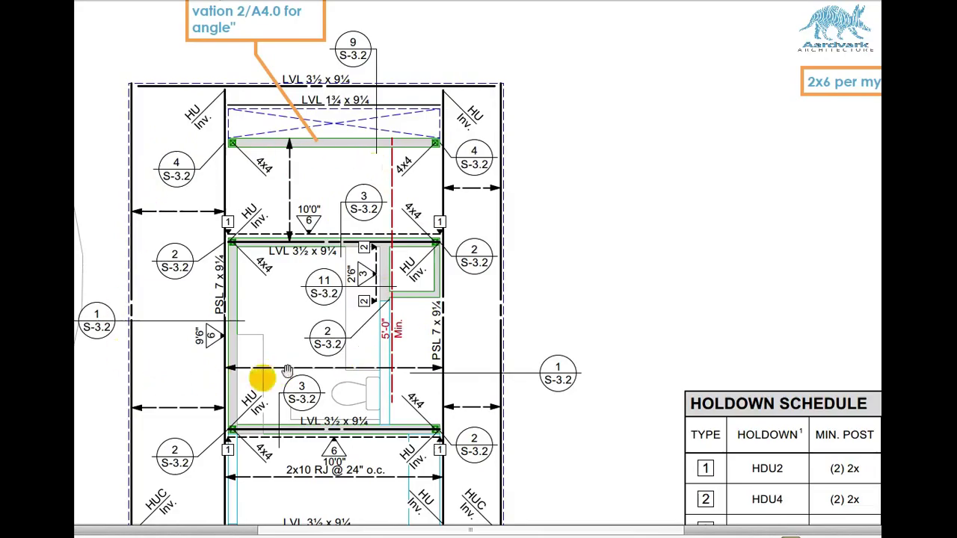
scroll(270, 299, "down", 2)
scroll(270, 299, "down", 2)
- Pan to the fireplace framing plan, then on to the skylight end of the framing plan
left_click_drag(376, 235, 421, 466)
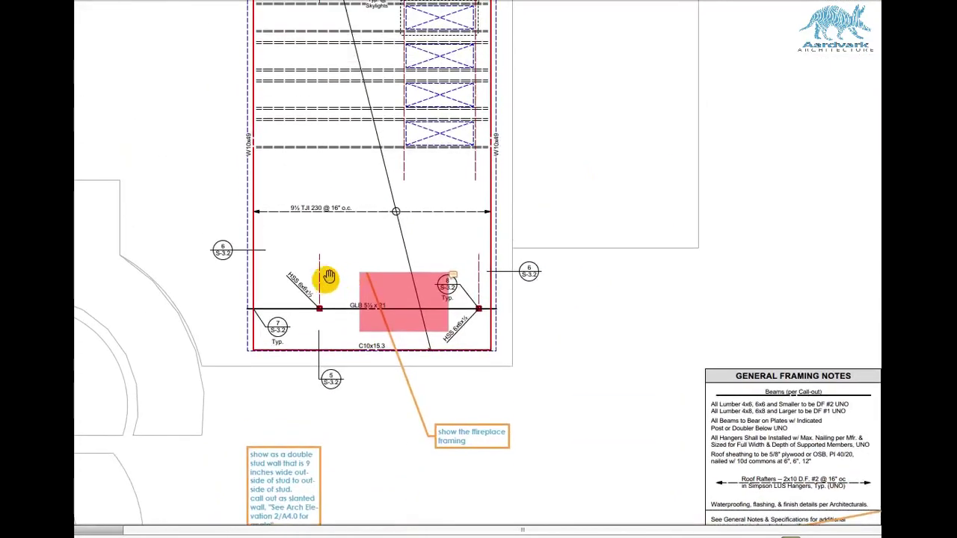
scroll(331, 273, "up", 1)
left_click_drag(334, 271, 306, 433)
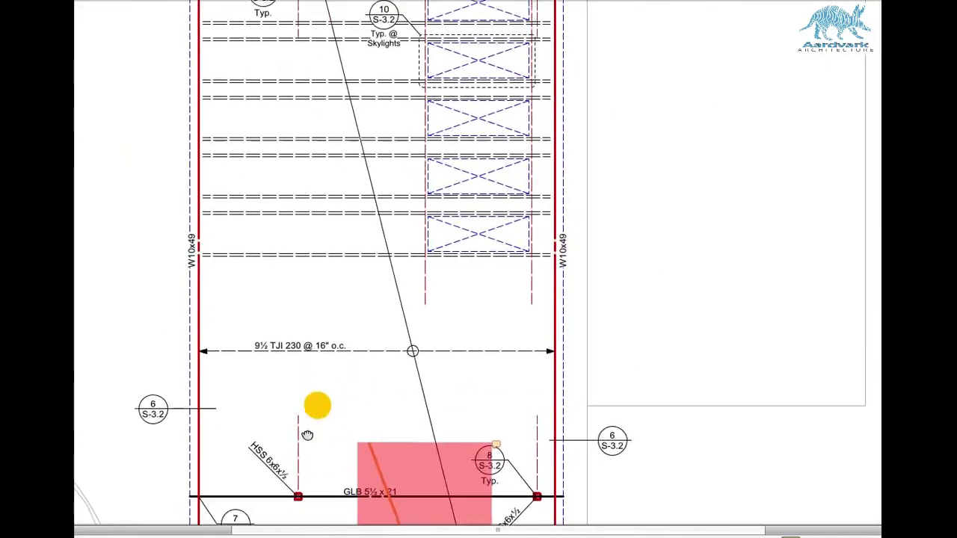
left_click_drag(548, 3, 496, 192)
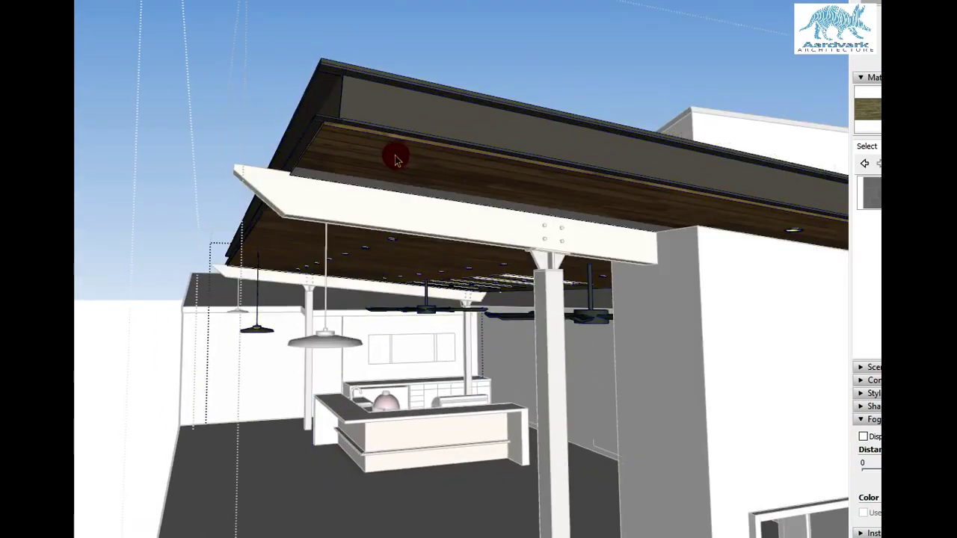
- Paint the roof underside with the yellow plywood material, undo it, then reapply it
left_click(424, 140)
scroll(421, 152, "up", 3)
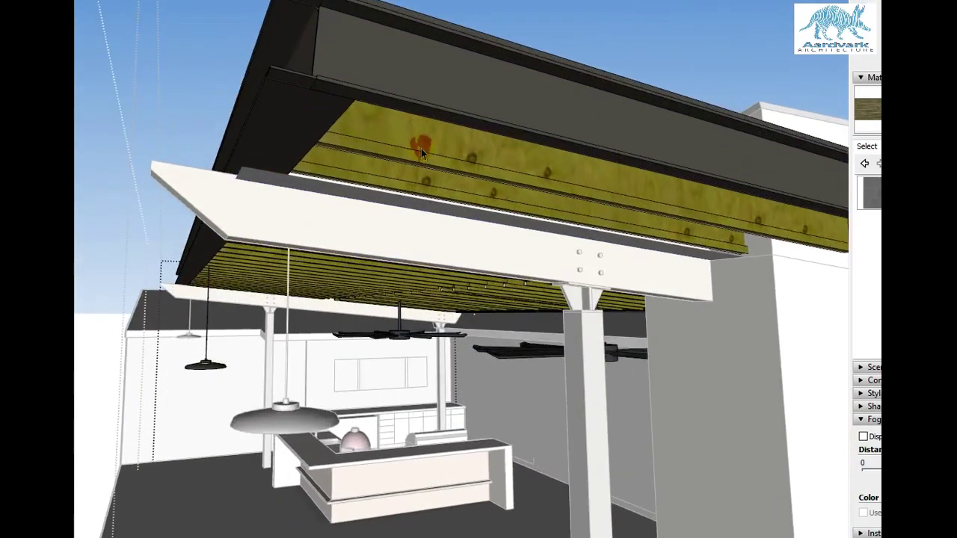
key("ctrl+z")
left_click(355, 131)
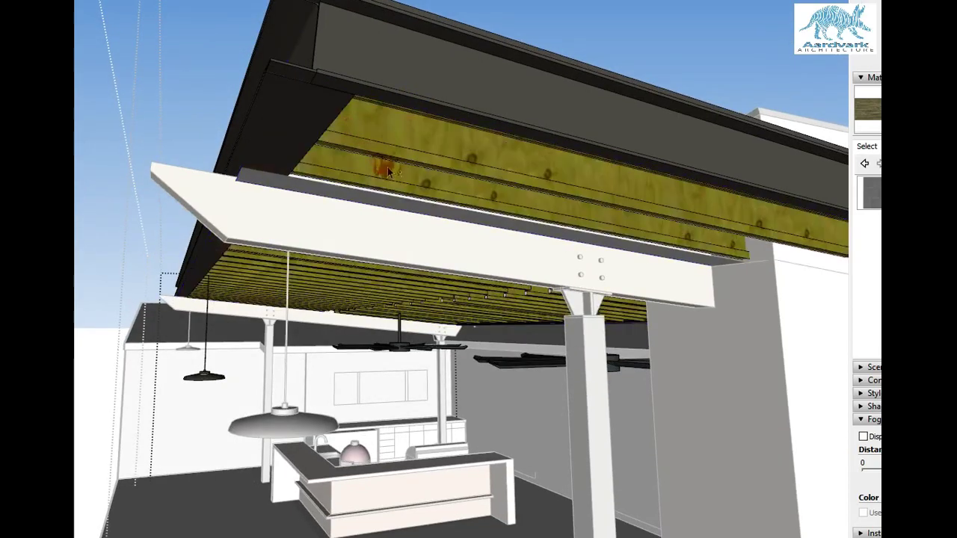
scroll(381, 154, "up", 3)
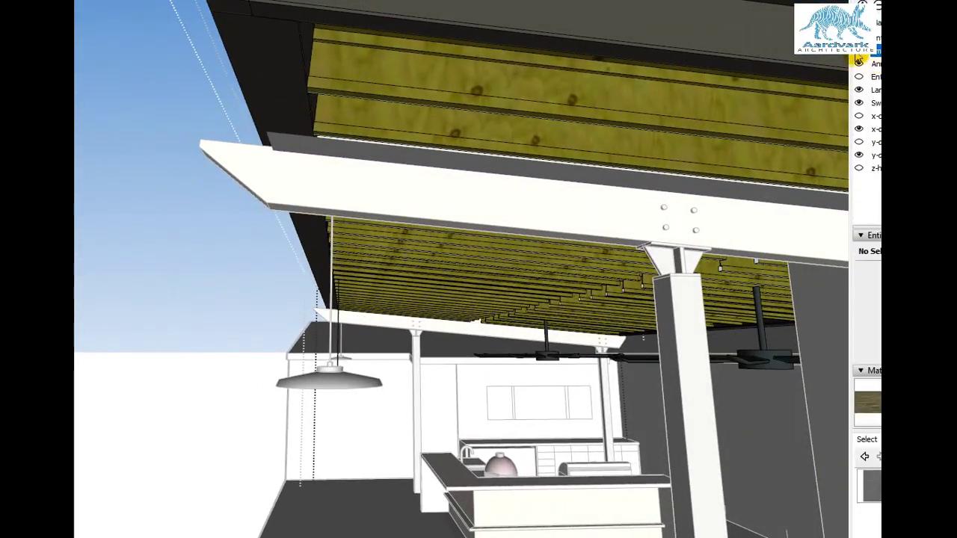
scroll(380, 162, "up", 5)
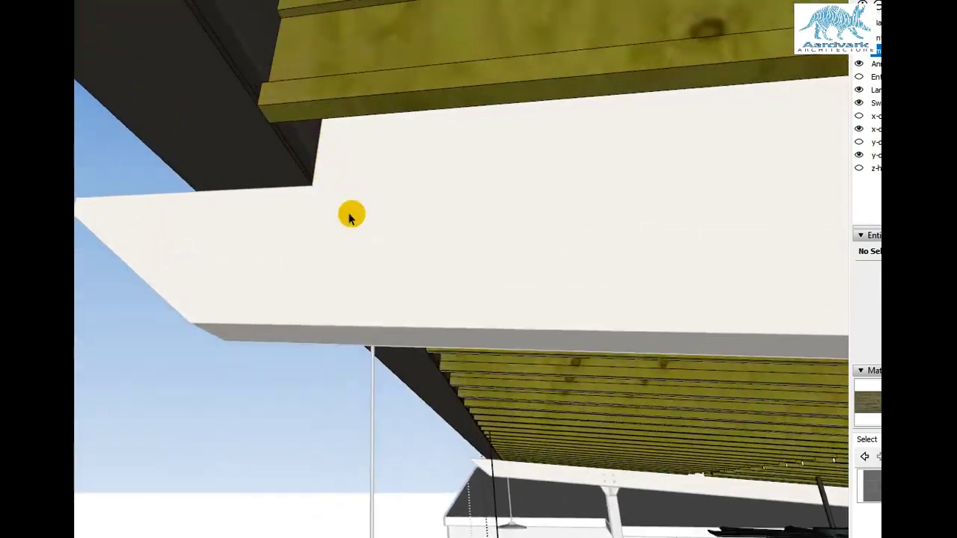
- Orbit beneath the steel edge beam to study the plywood underside and joists
middle_click_drag(349, 215, 296, 131)
left_click(326, 192)
mouse_move(327, 166)
middle_mouse_down()
mouse_move(235, 154)
mouse_move(252, 164)
mouse_move(301, 119)
mouse_move(303, 34)
mouse_move(259, 163)
mouse_move(279, 133)
mouse_move(271, 157)
mouse_move(321, 171)
mouse_move(325, 261)
mouse_move(289, 178)
middle_mouse_up()
key("Escape")
mouse_move(284, 211)
middle_mouse_down()
mouse_move(221, 207)
mouse_move(260, 220)
mouse_move(262, 190)
mouse_move(231, 154)
middle_mouse_up()
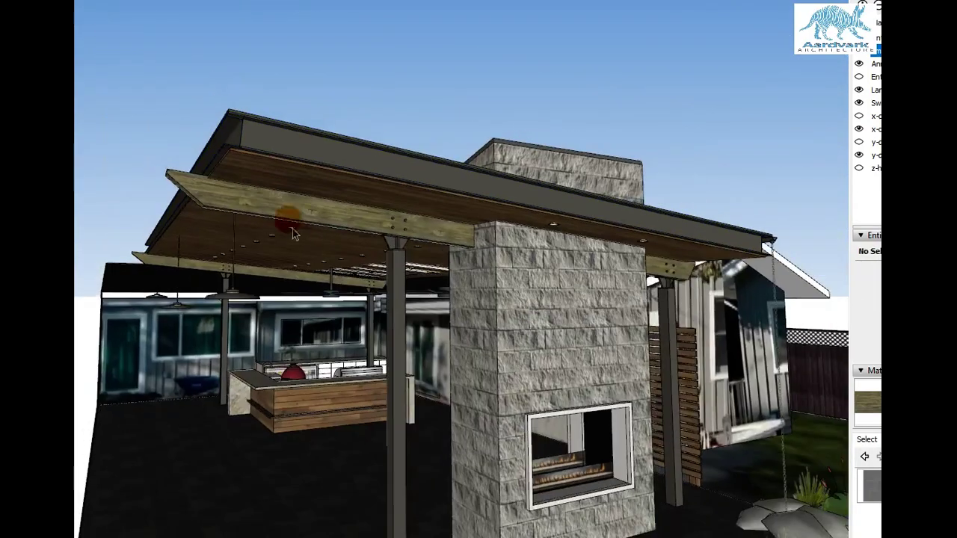
- Open the post-top bracket group beside the fireplace and orbit close to the glulam beam seat
mouse_move(289, 213)
middle_mouse_down()
mouse_move(235, 214)
mouse_move(199, 154)
mouse_move(186, 165)
mouse_move(207, 229)
mouse_move(316, 261)
mouse_move(476, 159)
mouse_move(406, 202)
mouse_move(396, 194)
middle_mouse_up()
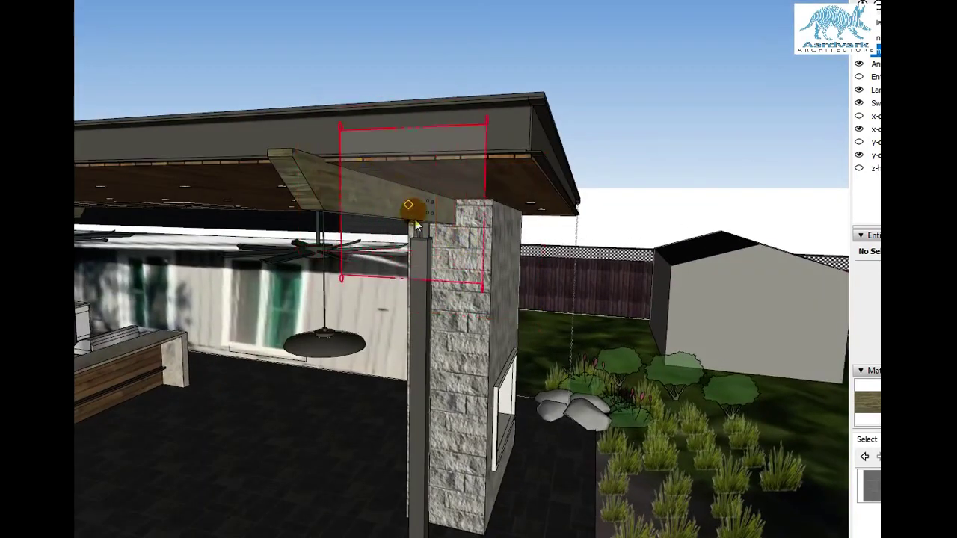
double_click(433, 223)
mouse_move(438, 224)
middle_mouse_down()
mouse_move(642, 206)
mouse_move(397, 154)
mouse_move(412, 133)
middle_mouse_up()
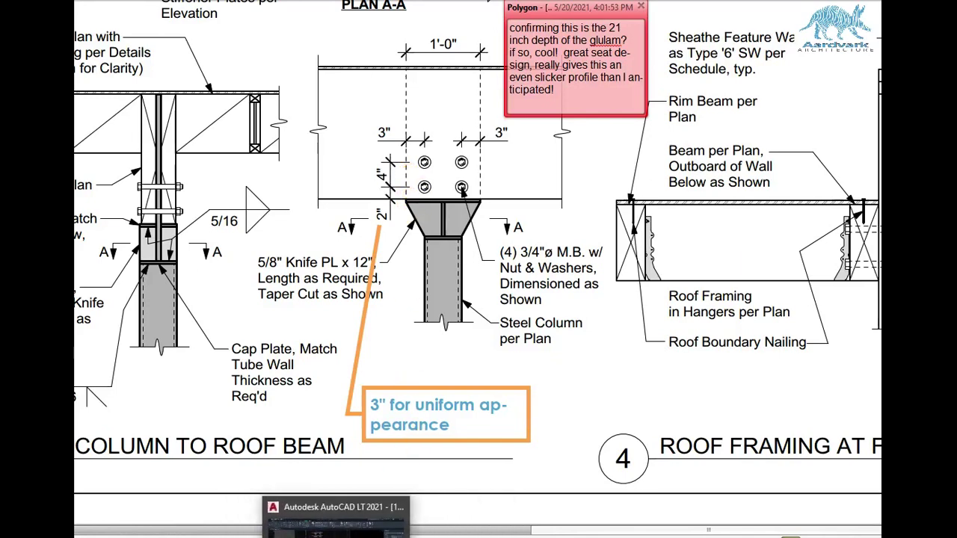
- Return to the SketchUp patio model and zoom in on the glulam beam's bolted seat
mouse_move(358, 535)
left_click(299, 523)
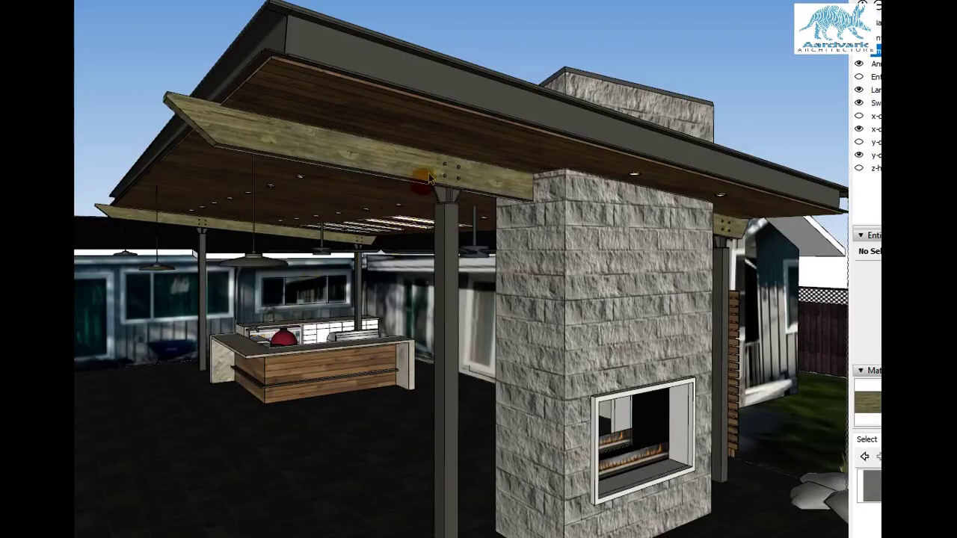
scroll(449, 157, "up", 5)
scroll(452, 154, "up", 4)
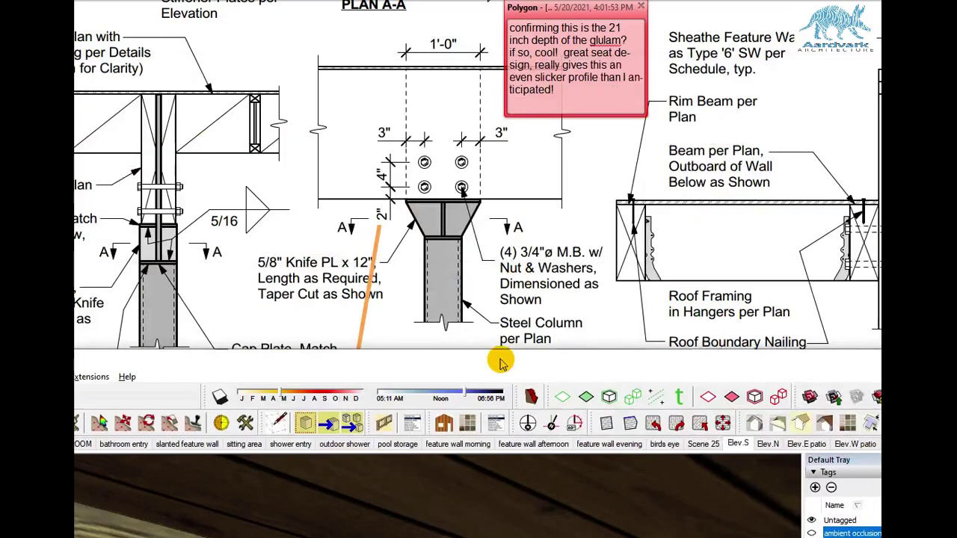
mouse_move(498, 359)
left_mouse_down()
mouse_move(498, 419)
mouse_move(498, 222)
left_mouse_up()
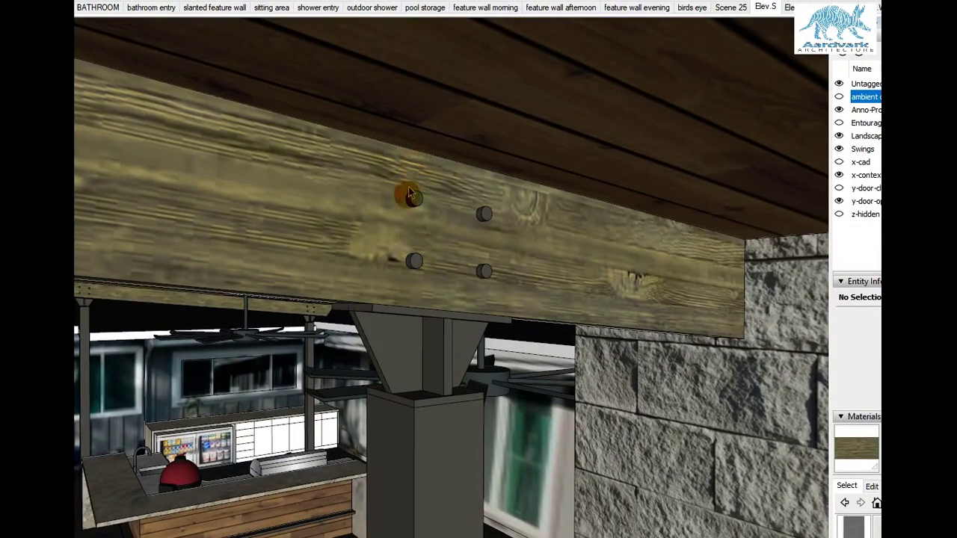
mouse_move(421, 187)
middle_mouse_down()
mouse_move(397, 212)
mouse_move(419, 222)
middle_mouse_up()
- Draw a vertical line from the beam's top edge to its bottom edge to gauge its depth
key("l")
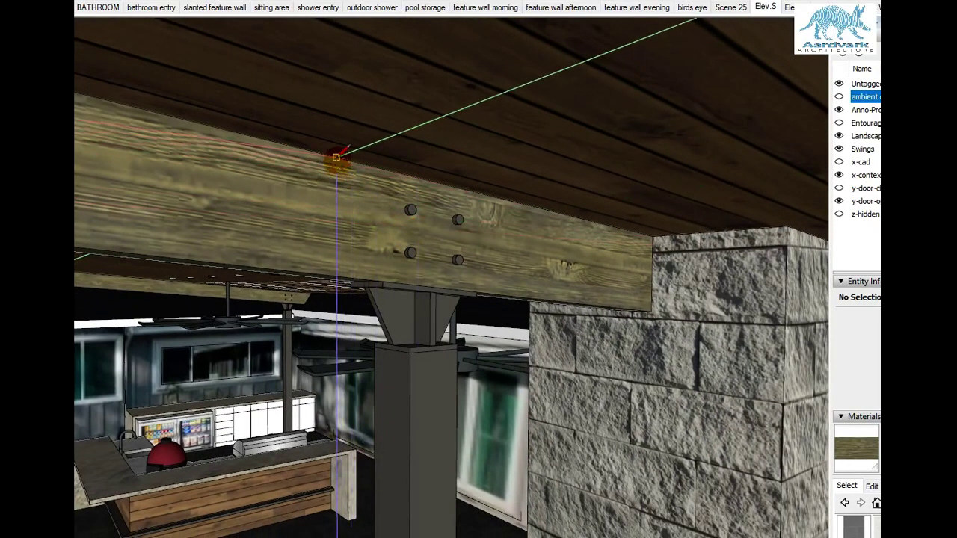
middle_click_drag(332, 156, 513, 199, "shift")
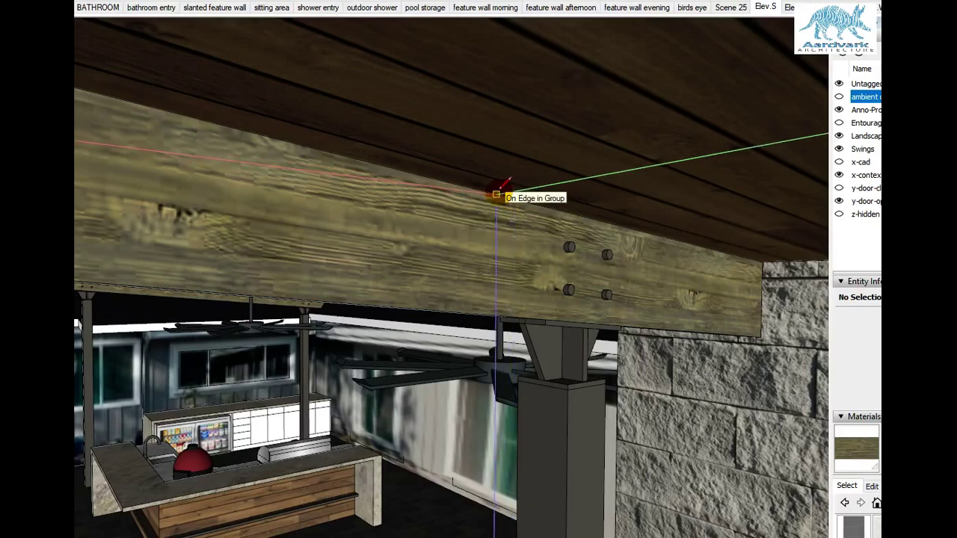
left_click(496, 194)
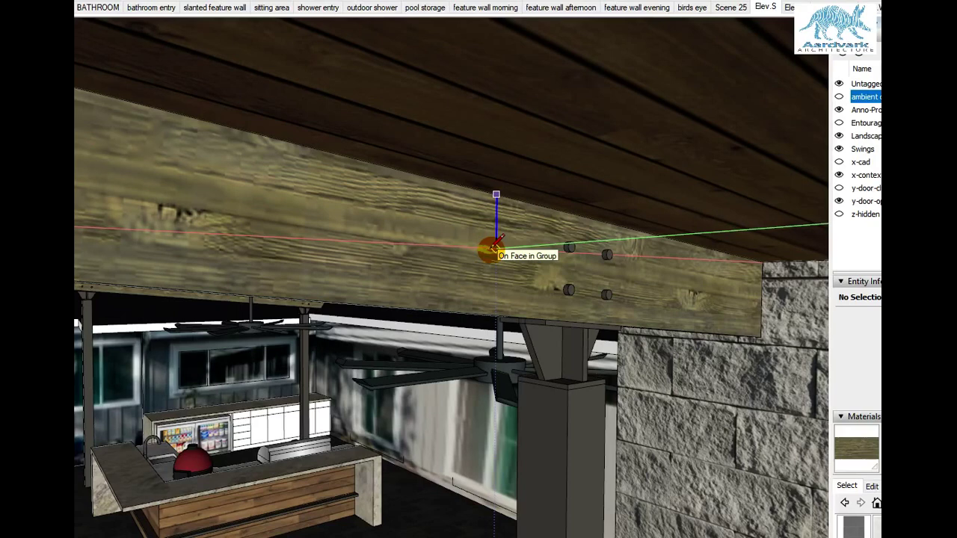
left_click(496, 244)
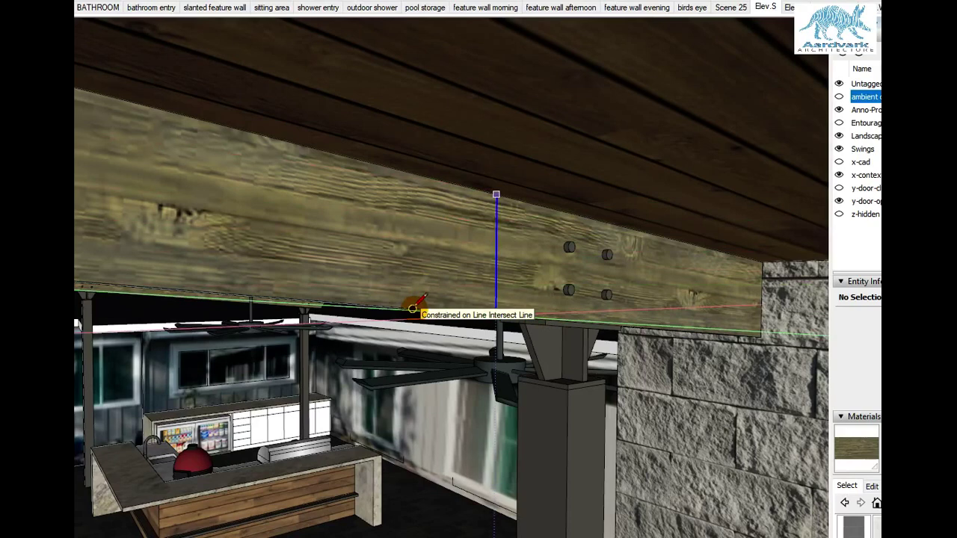
key("space")
scroll(569, 293, "up", 1)
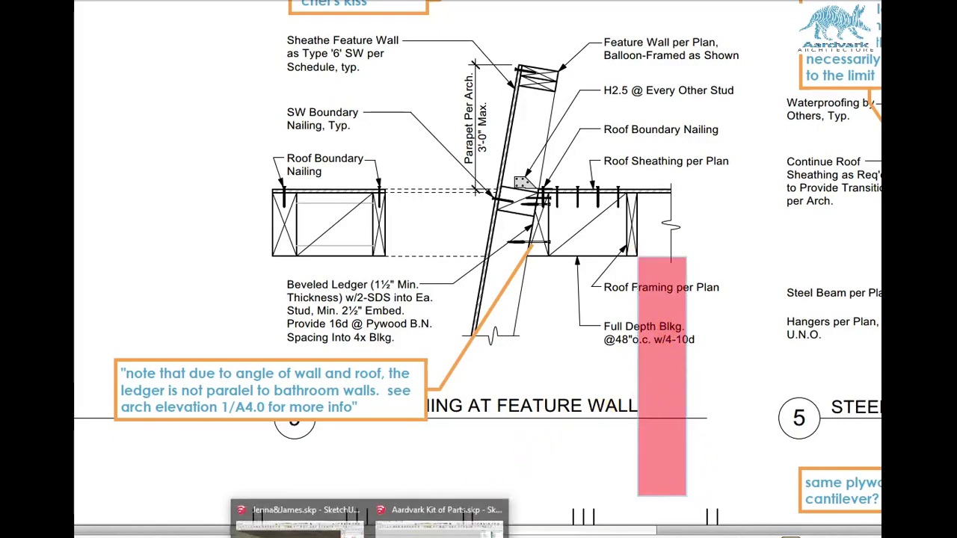
- Orbit and zoom around the roofs to view the slanted feature wall passing through the metal roof
left_click(284, 523)
middle_click_drag(455, 284, 383, 149)
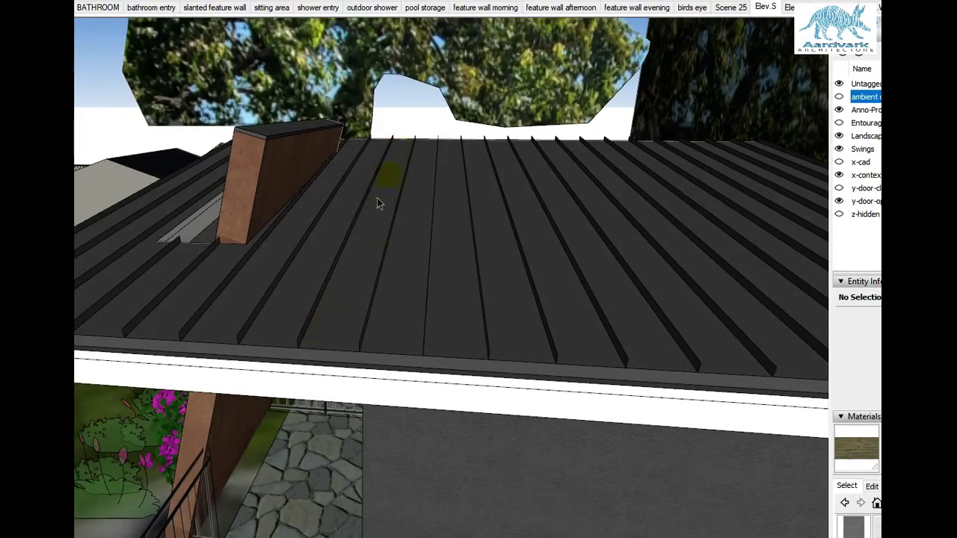
mouse_move(381, 172)
middle_mouse_down()
mouse_move(417, 182)
mouse_move(427, 122)
mouse_move(426, 222)
mouse_move(342, 160)
mouse_move(399, 185)
mouse_move(380, 184)
middle_mouse_up()
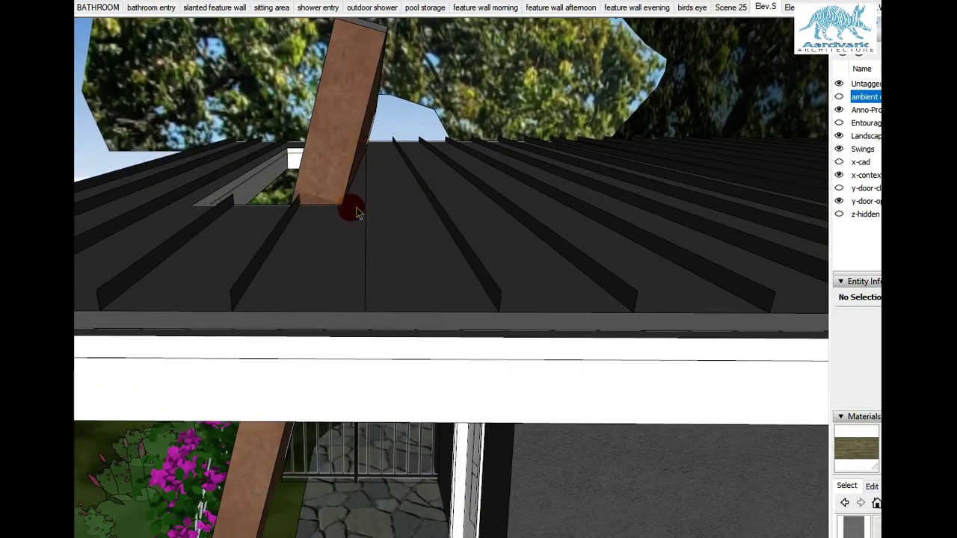
scroll(355, 210, "down", 3)
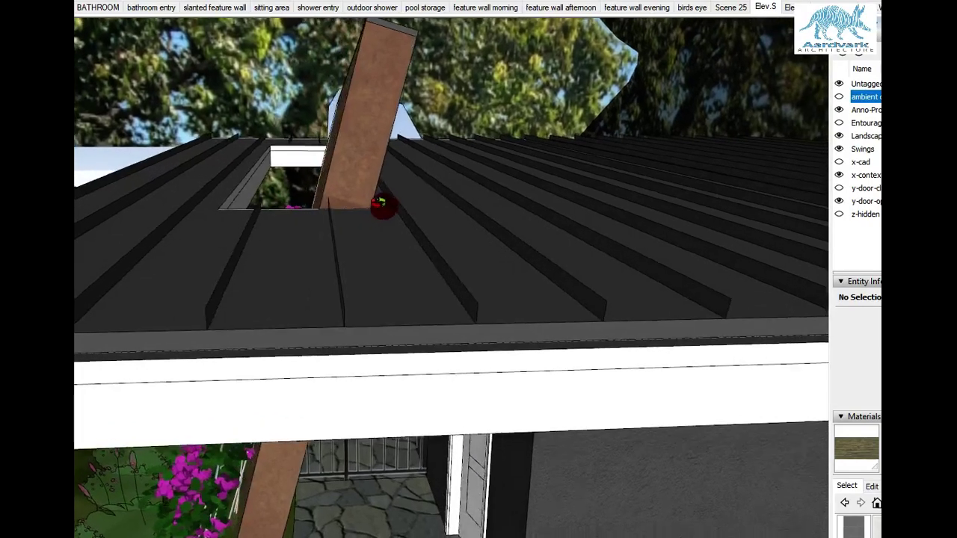
middle_click_drag(383, 110, 427, 220)
middle_click_drag(372, 239, 378, 164)
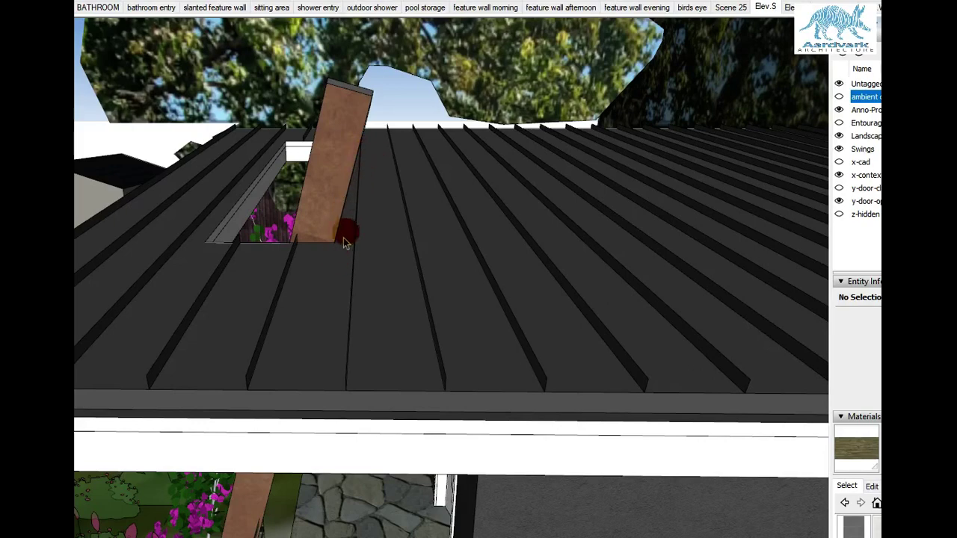
middle_click_drag(341, 246, 360, 197)
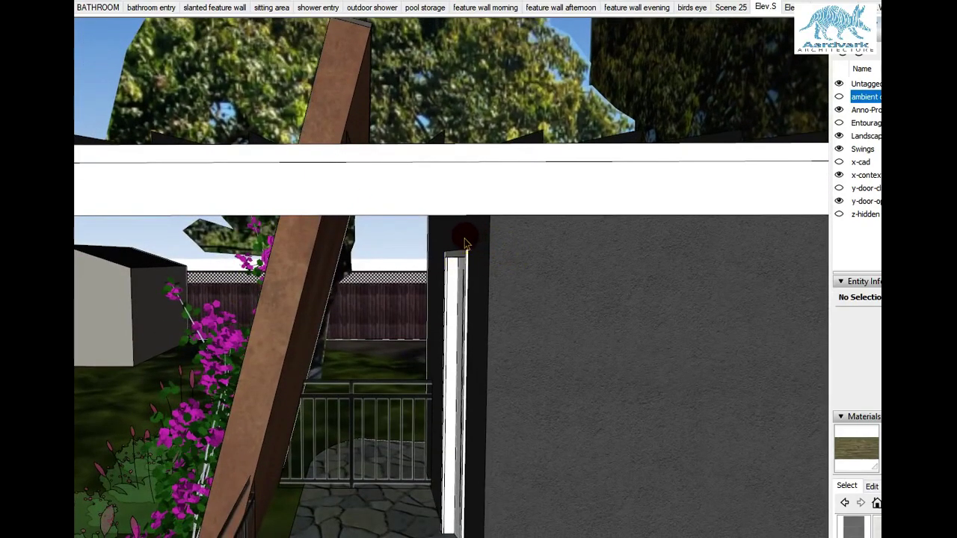
- Orbit down over the roof to inspect the angled feature wall passing through the flower-filled slot
mouse_move(463, 241)
middle_mouse_down()
mouse_move(459, 264)
mouse_move(443, 252)
mouse_move(224, 519)
mouse_move(201, 427)
mouse_move(147, 490)
mouse_move(188, 474)
mouse_move(175, 466)
mouse_move(169, 477)
mouse_move(129, 447)
mouse_move(192, 316)
mouse_move(306, 359)
mouse_move(523, 284)
mouse_move(656, 309)
mouse_move(723, 285)
middle_mouse_up()
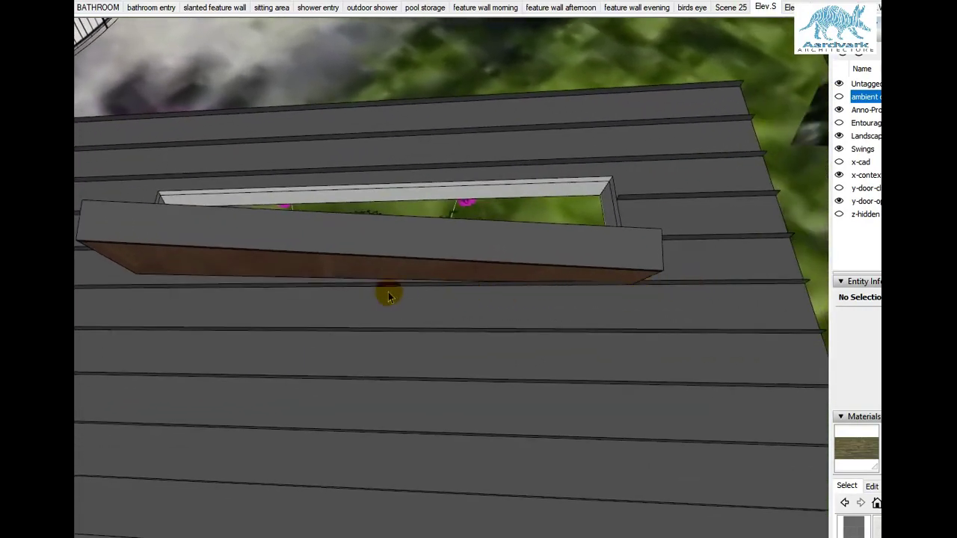
mouse_move(618, 288)
middle_mouse_down()
mouse_move(205, 272)
mouse_move(528, 388)
middle_mouse_up()
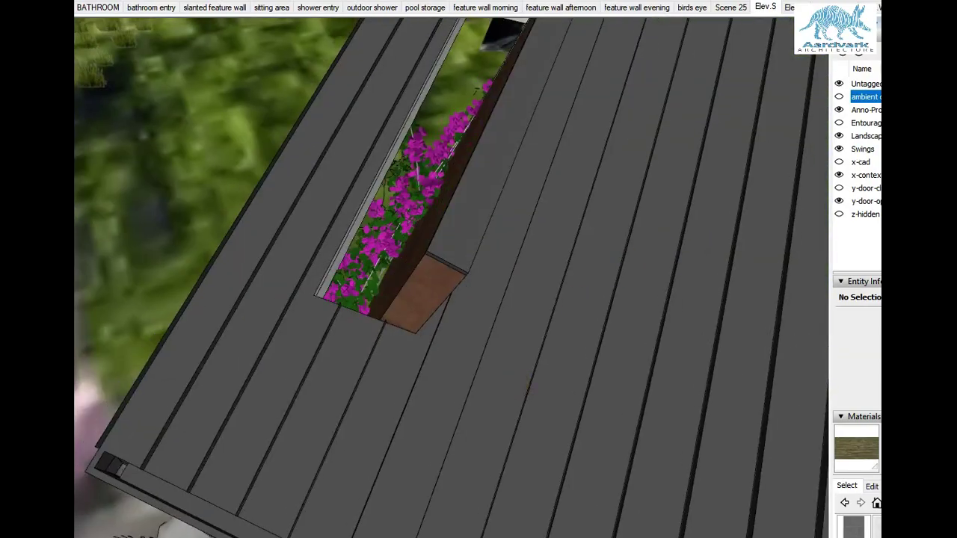